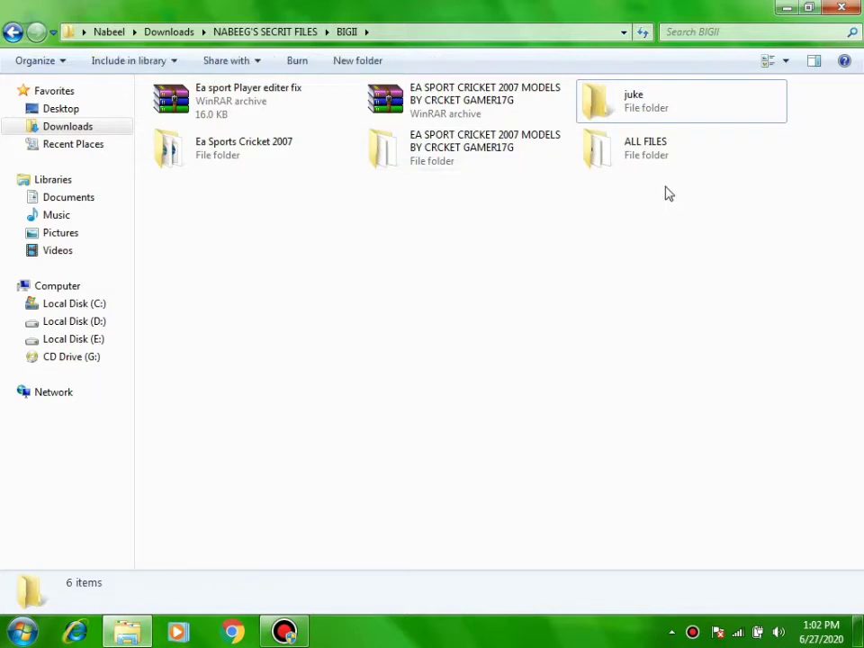
# Launch the wimpditt ditty importer from the ditty editor Techno Avi folder and choose Chak De India.mp3 as the file to convert.
pyautogui.doubleClick(655, 159)
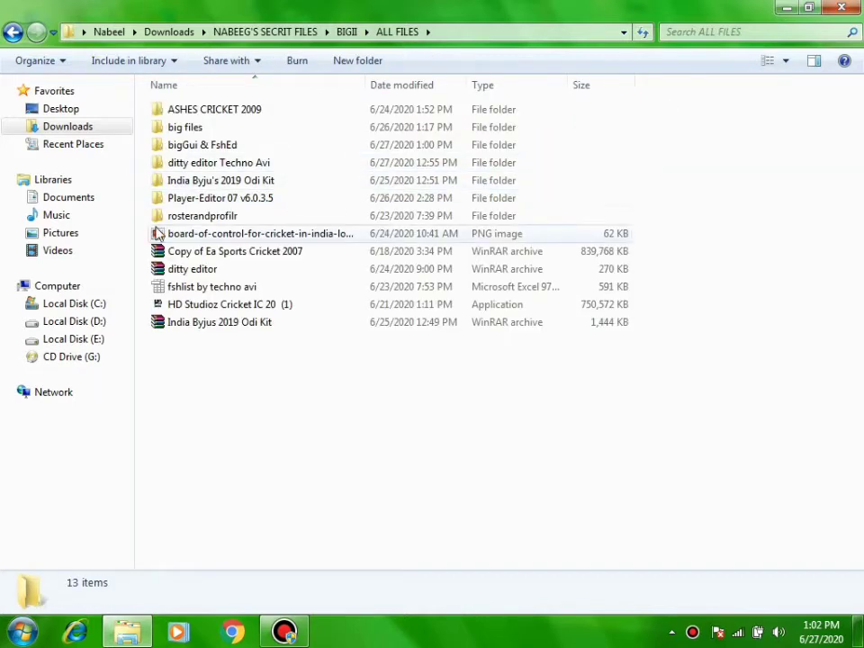
pyautogui.doubleClick(263, 163)
pyautogui.doubleClick(203, 146)
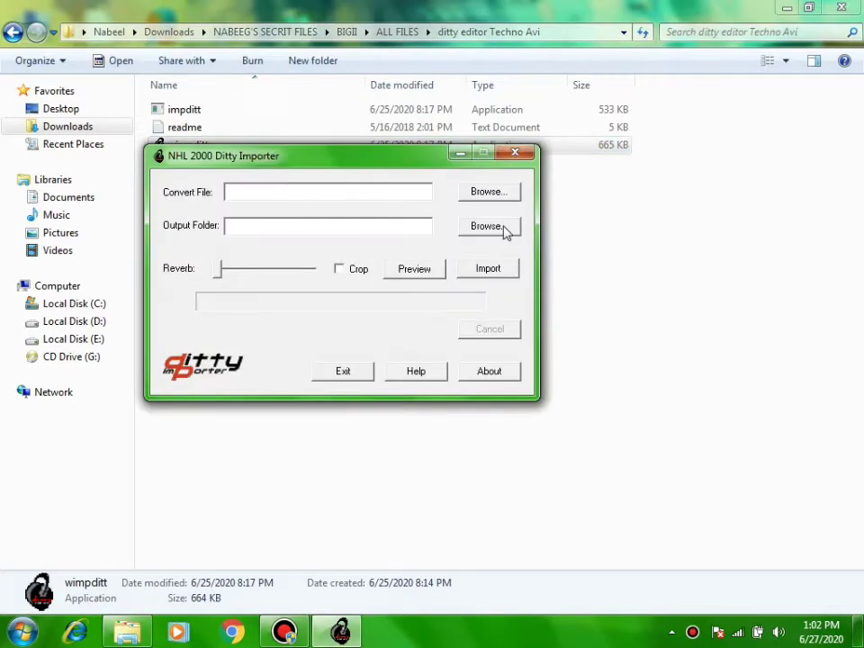
pyautogui.click(487, 191)
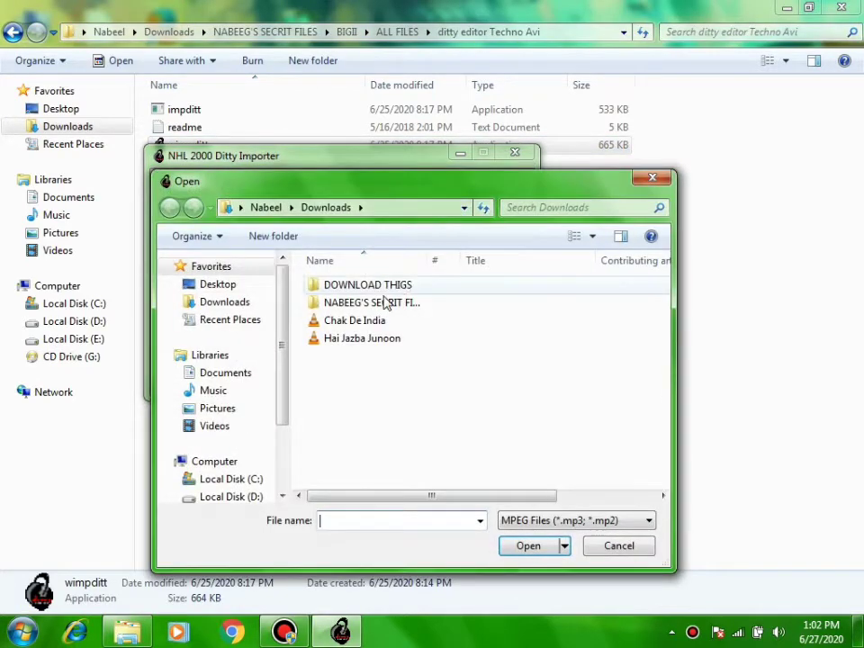
pyautogui.doubleClick(345, 326)
# Set the ditty output folder to juke inside BIGII and import Chak De India.
pyautogui.click(488, 226)
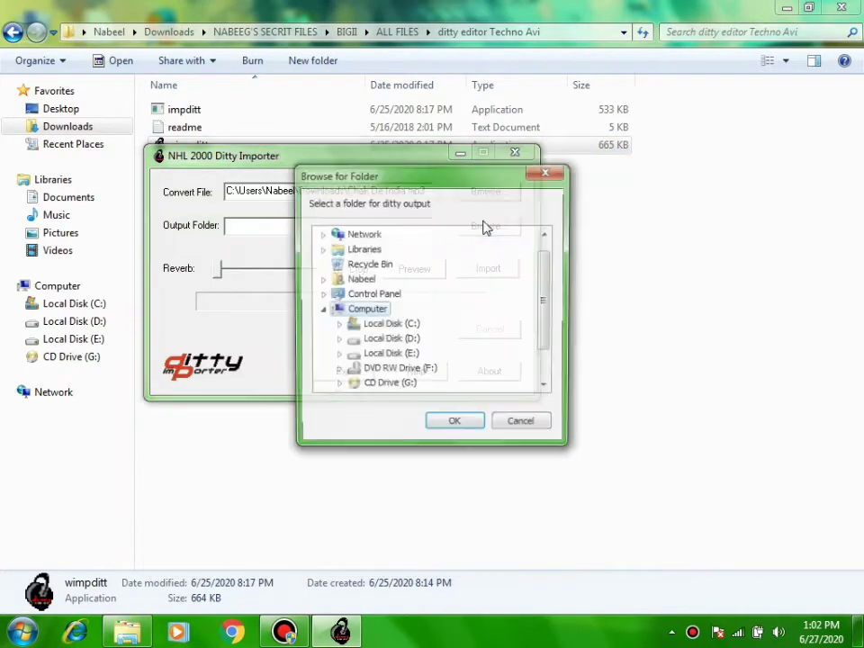
pyautogui.click(321, 280)
pyautogui.scroll(-1, 345, 360)
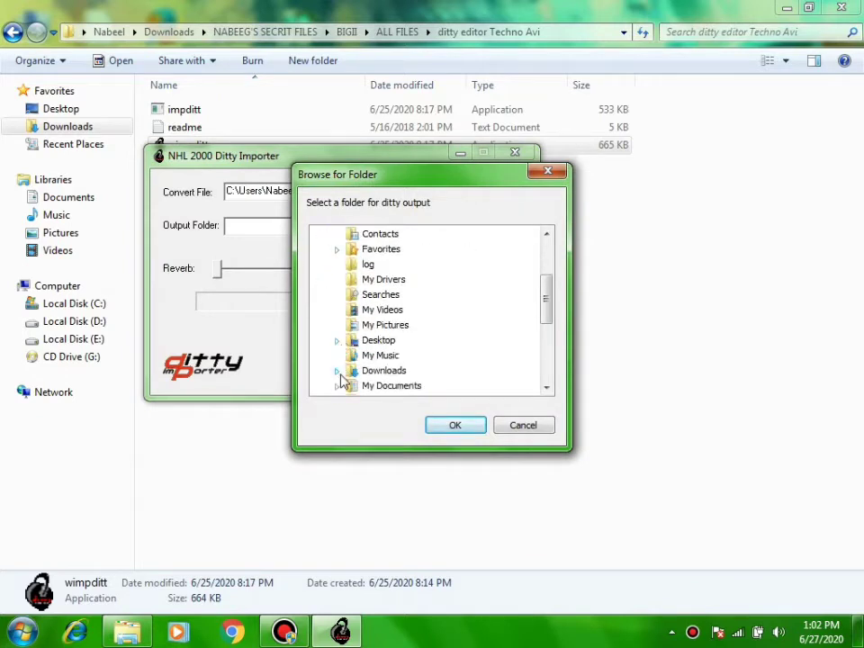
pyautogui.click(337, 371)
pyautogui.click(353, 385)
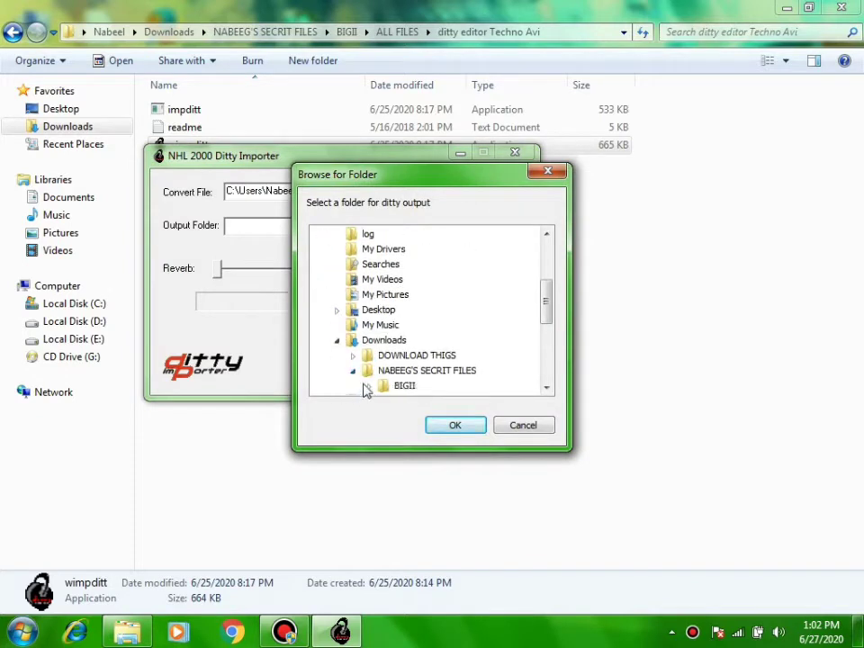
pyautogui.click(368, 385)
pyautogui.click(418, 370)
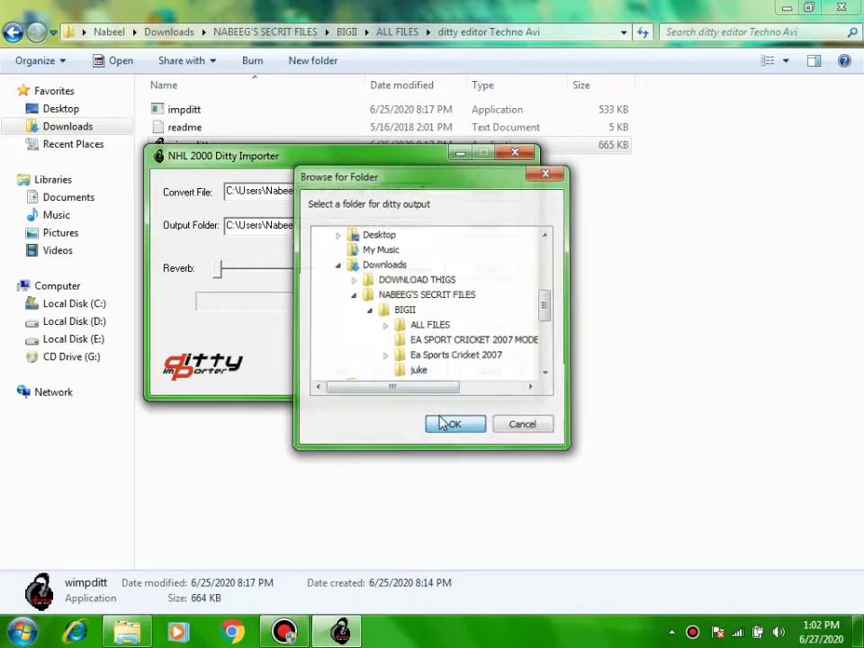
pyautogui.click(441, 420)
pyautogui.click(487, 270)
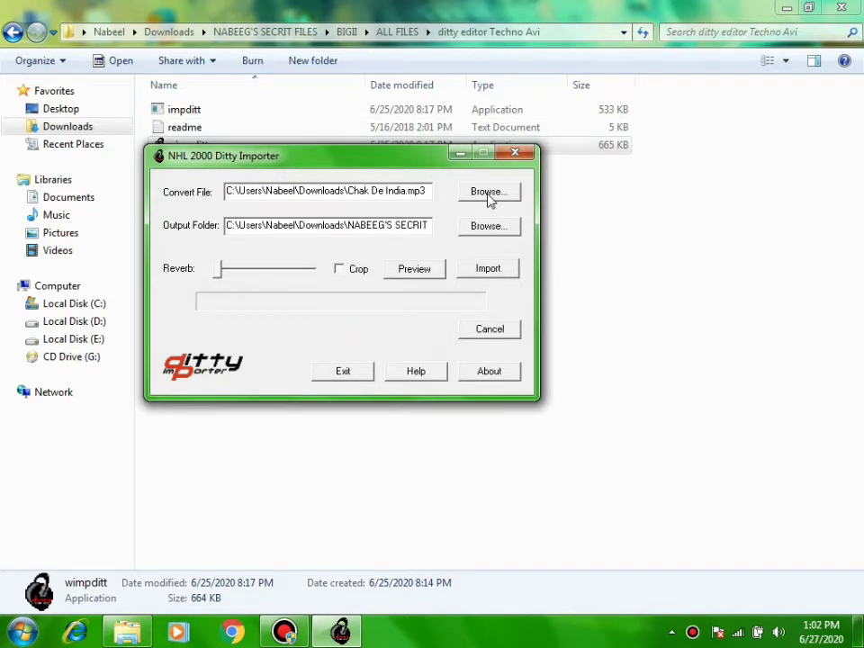
# Import Hai Jazba Junoon.mp3 into the same output folder and close the ditty importer.
pyautogui.click(489, 193)
pyautogui.doubleClick(347, 340)
pyautogui.click(477, 272)
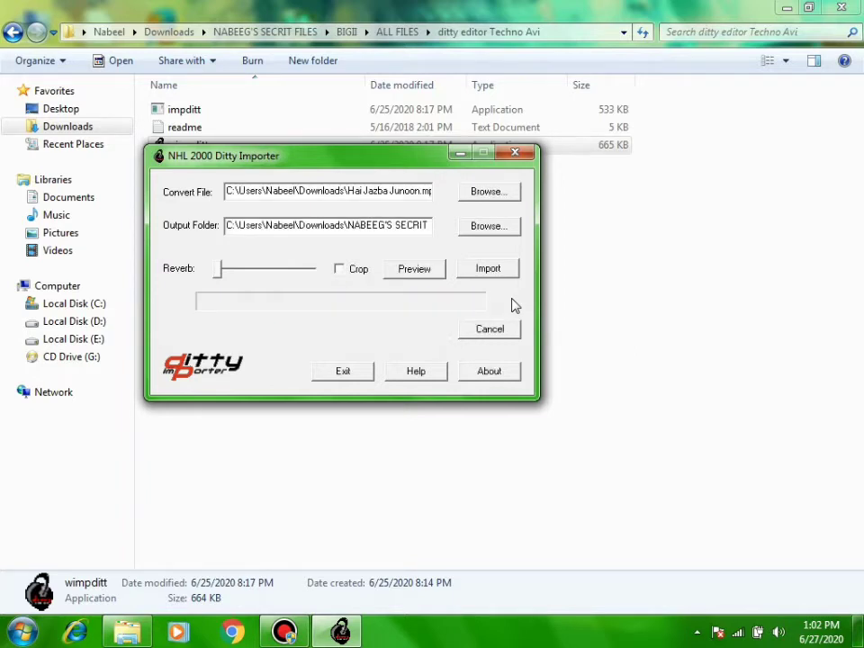
pyautogui.click(503, 154)
# Check the file type of the converted Chak De India file in the juke folder through its properties.
pyautogui.press('BackSpace')
pyautogui.press('BackSpace')
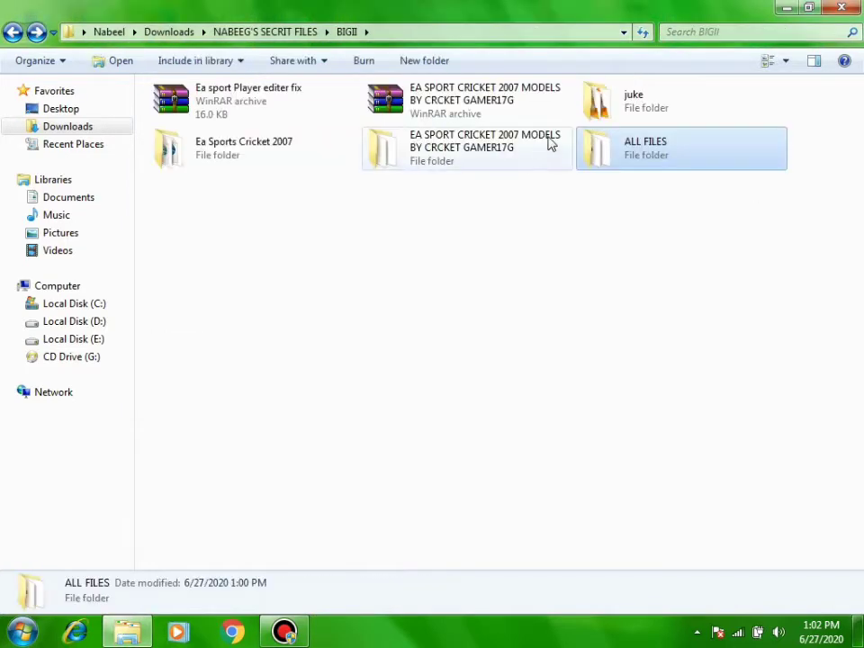
pyautogui.press('Up')
pyautogui.press('Return')
pyautogui.click(216, 167)
pyautogui.rightClick(218, 164)
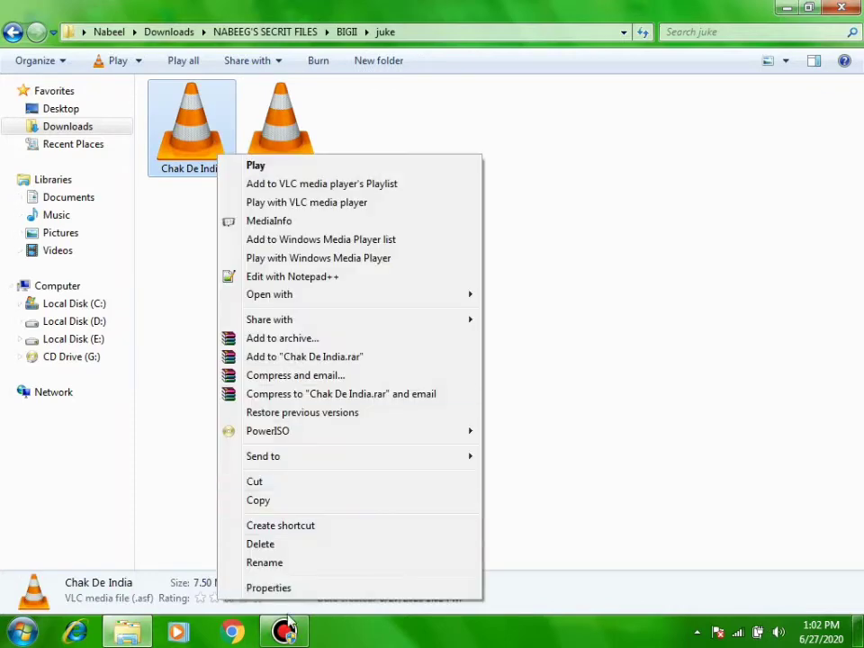
pyautogui.click(290, 585)
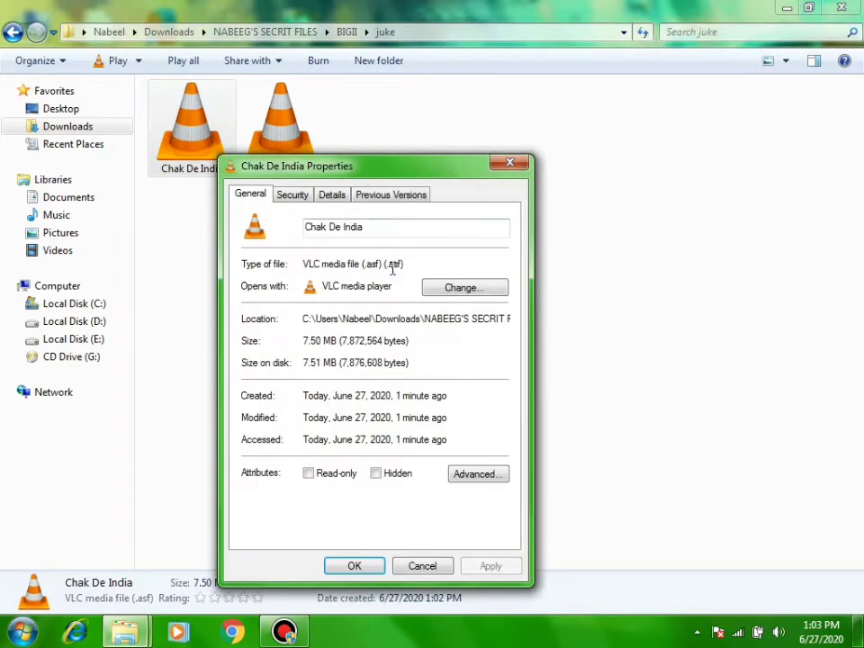
pyautogui.moveTo(404, 264); pyautogui.dragTo(371, 263)
pyautogui.click(509, 163)
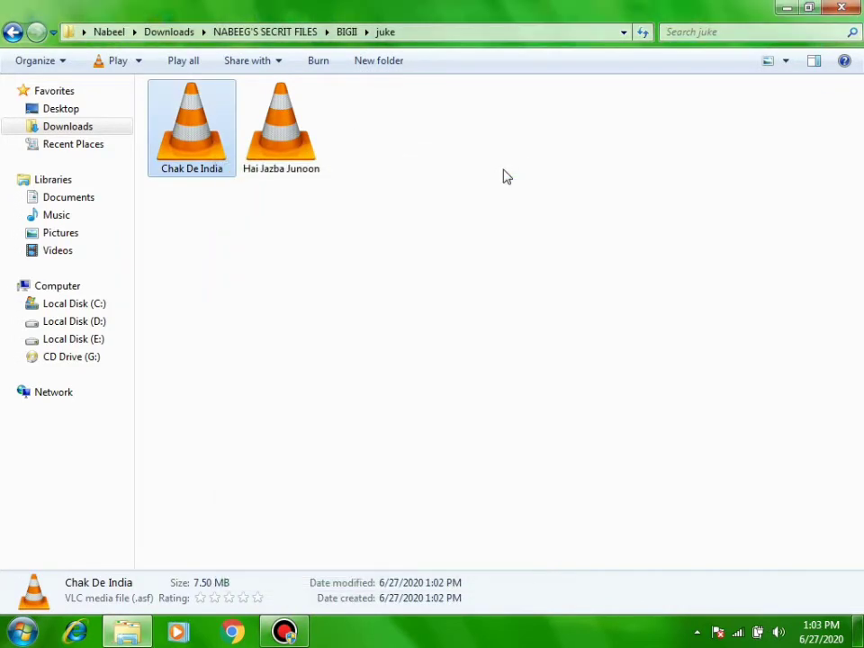
# Copy the music BIG file from the Audio folder of Ea Sports Cricket 2007 into the juke folder.
pyautogui.press('BackSpace')
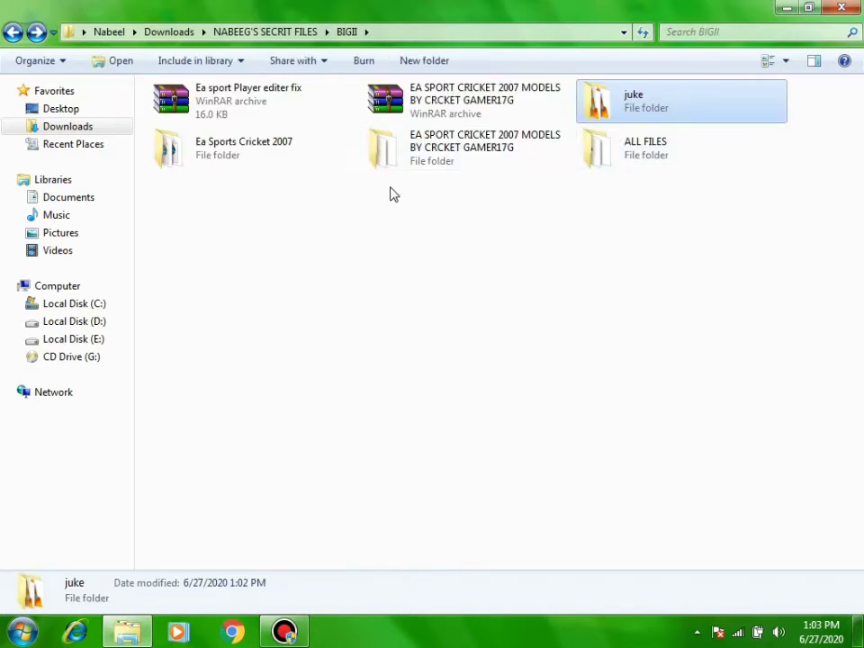
pyautogui.doubleClick(251, 152)
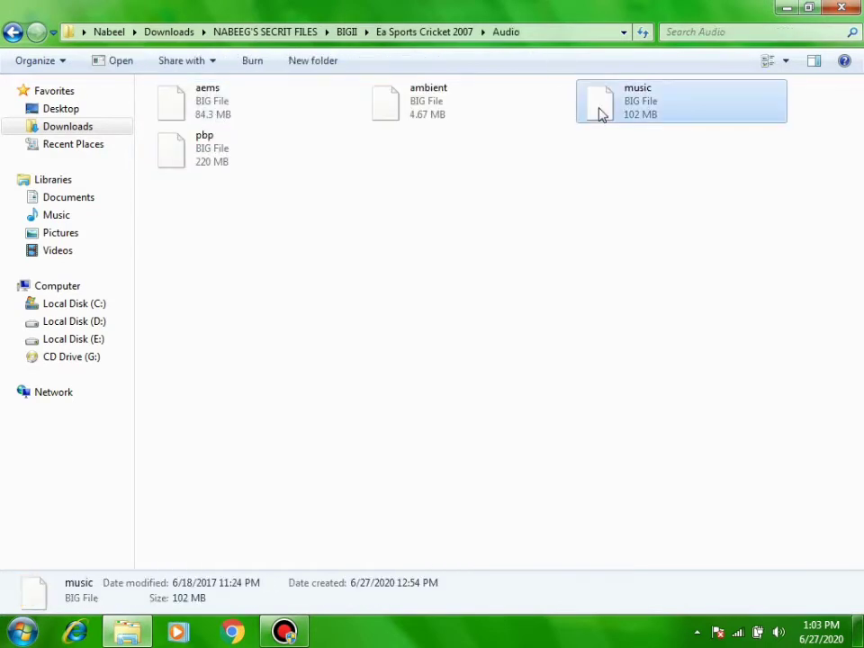
pyautogui.rightClick(599, 108)
pyautogui.click(643, 363)
pyautogui.press('BackSpace')
pyautogui.press('BackSpace')
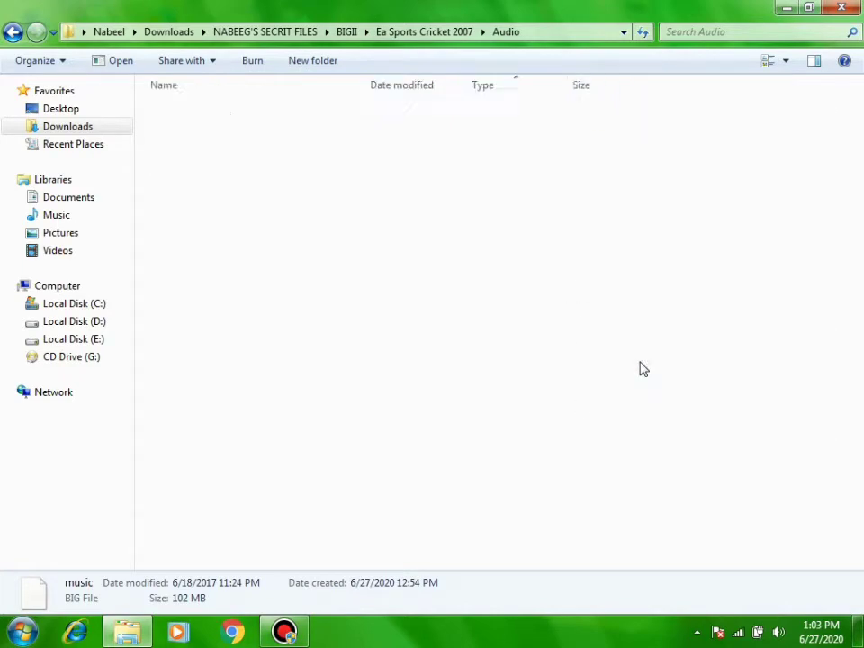
pyautogui.doubleClick(622, 122)
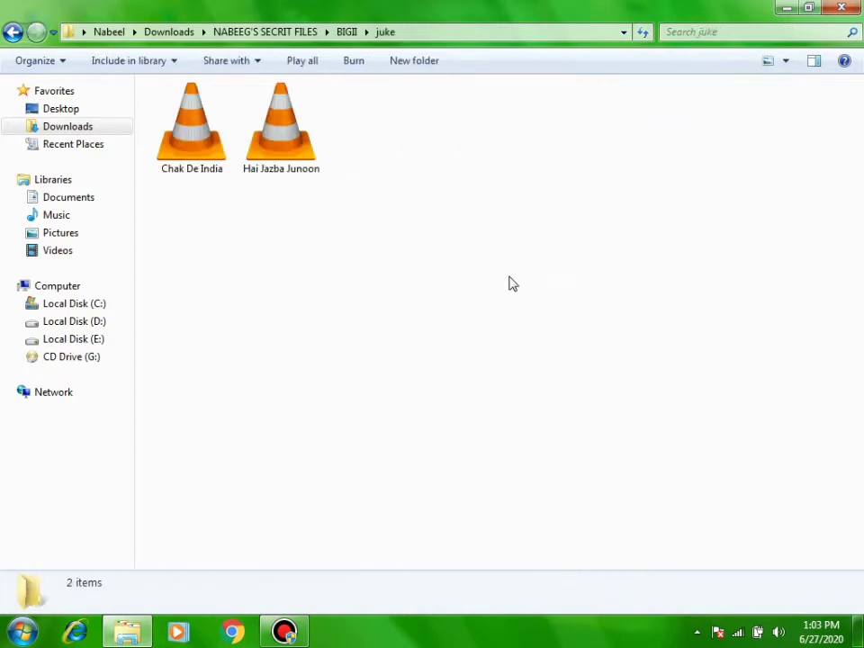
pyautogui.rightClick(510, 278)
pyautogui.click(538, 399)
pyautogui.click(318, 258)
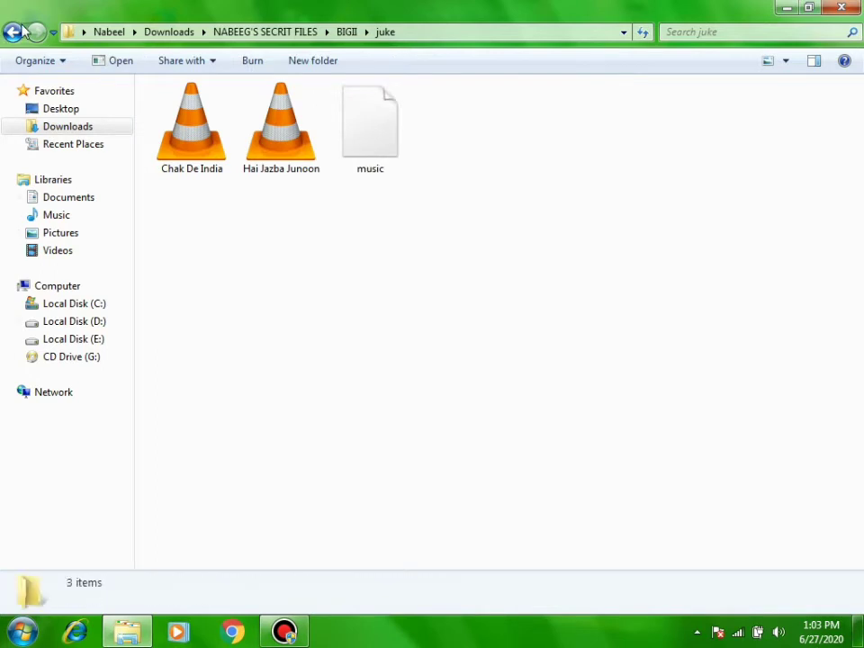
pyautogui.press('BackSpace')
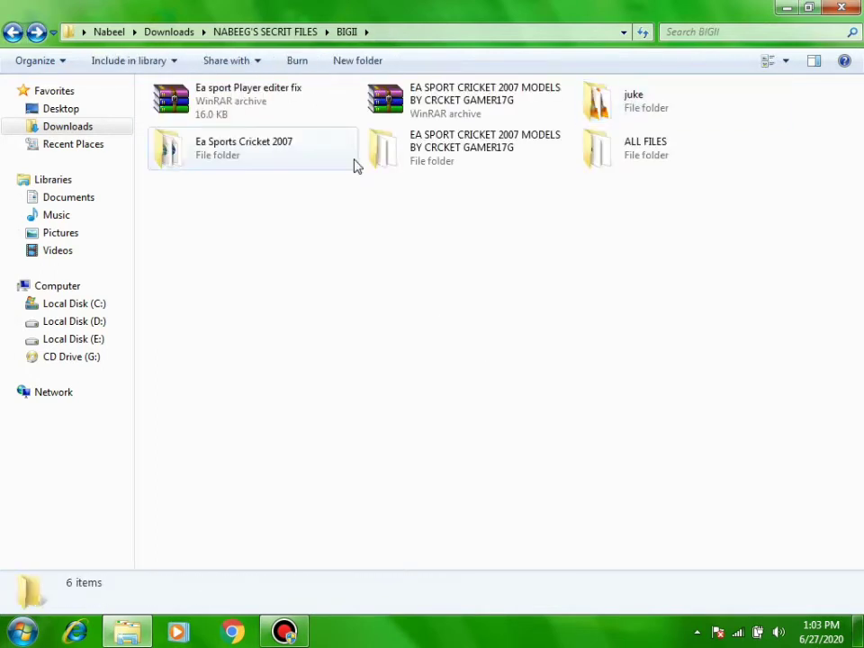
pyautogui.doubleClick(537, 157)
pyautogui.click(13, 33)
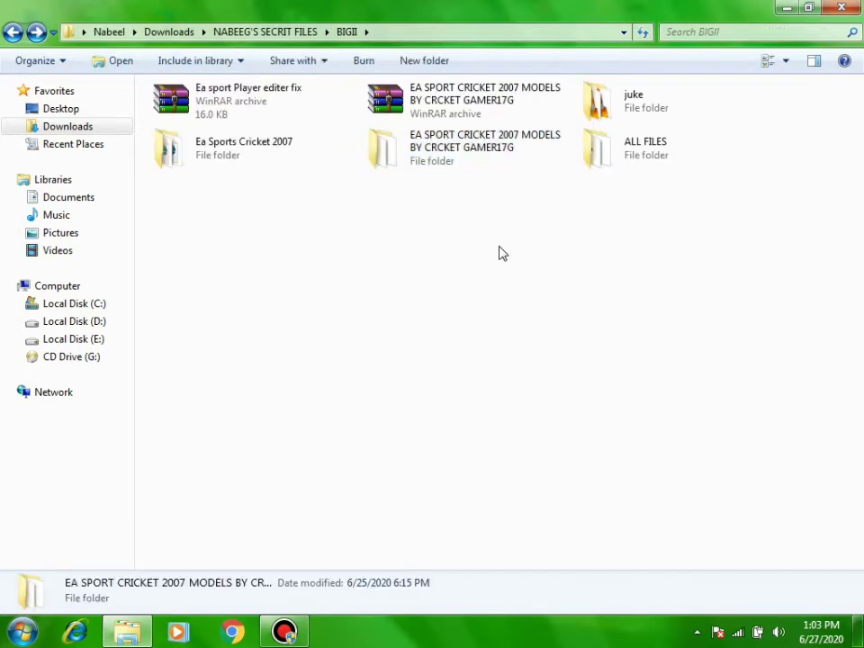
pyautogui.doubleClick(643, 94)
pyautogui.press('BackSpace')
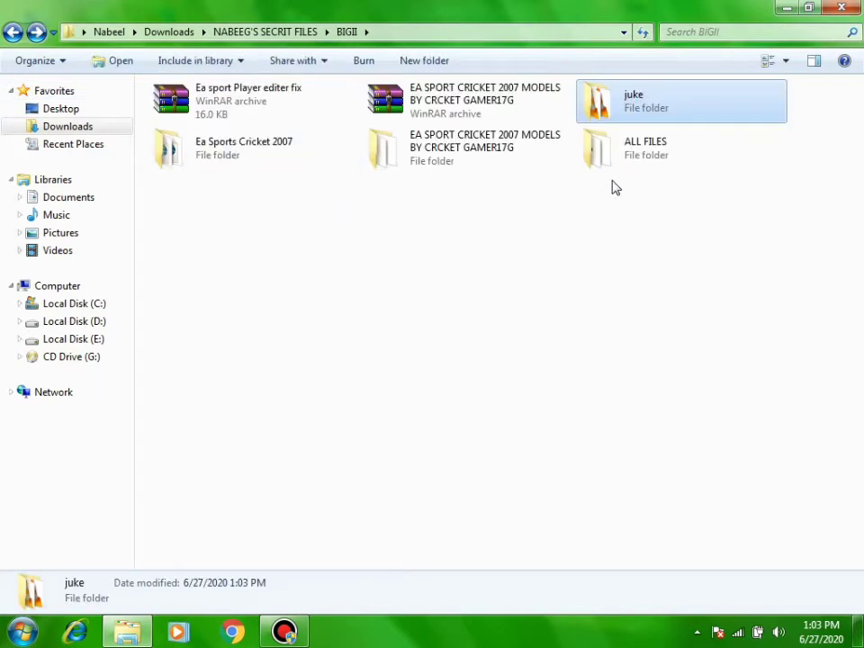
# Find a31ccba307ab5bb8c53e91ebeba0bb90.xml in the big files folder under ALL FILES and copy it into the juke folder.
pyautogui.doubleClick(621, 157)
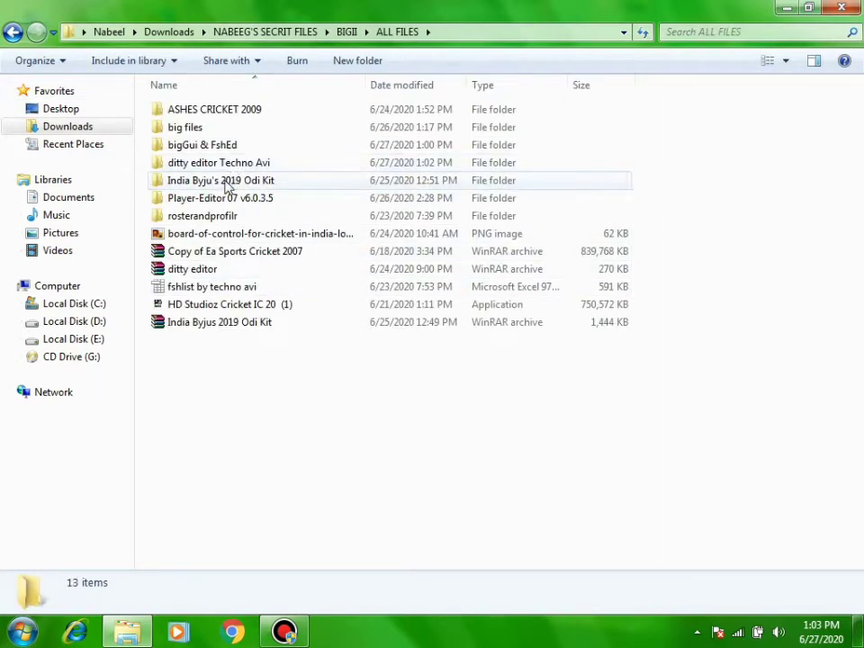
pyautogui.click(711, 32)
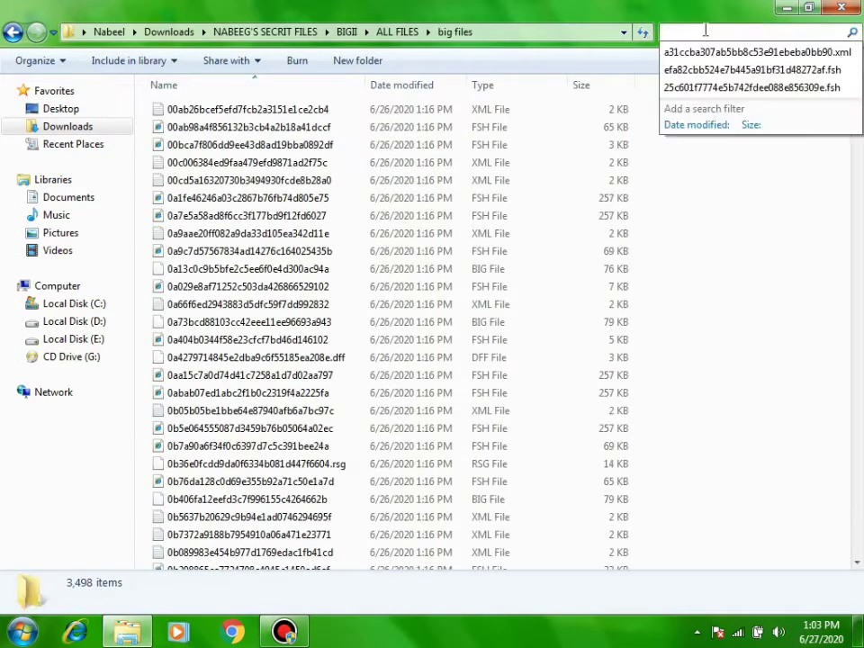
pyautogui.click(720, 46)
pyautogui.click(208, 110)
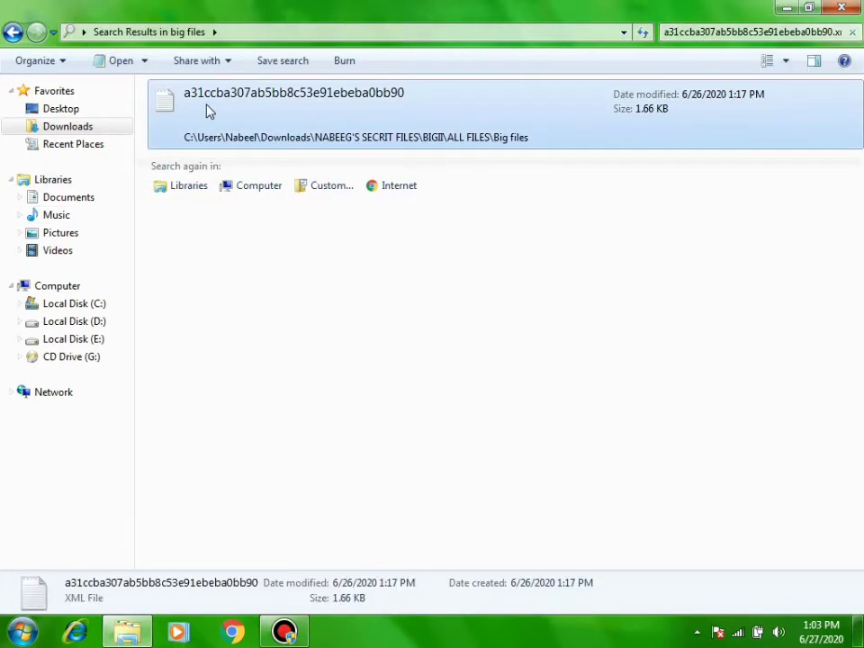
pyautogui.rightClick(208, 108)
pyautogui.click(246, 378)
pyautogui.press('BackSpace')
pyautogui.press('BackSpace')
pyautogui.press('BackSpace')
pyautogui.doubleClick(666, 111)
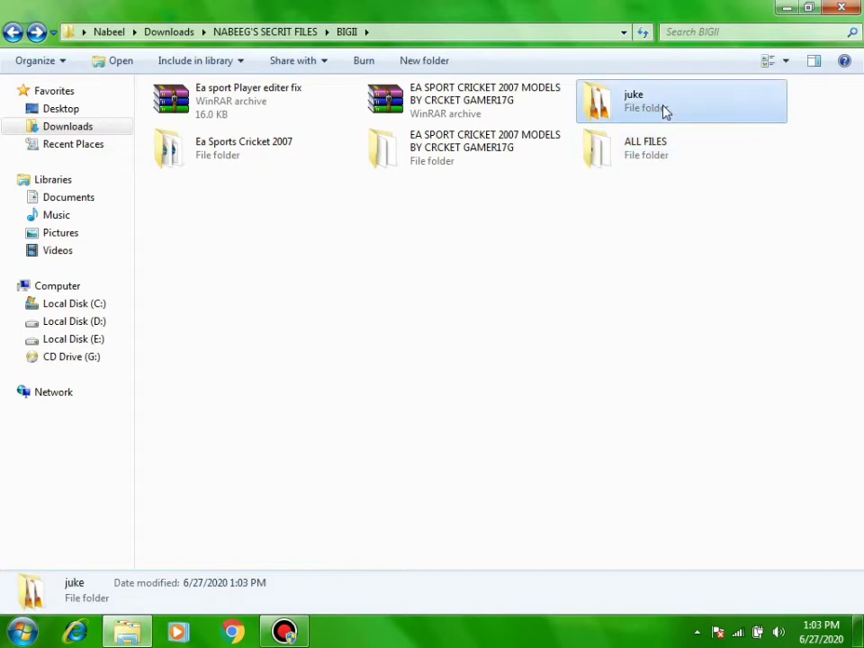
pyautogui.rightClick(621, 174)
pyautogui.click(648, 299)
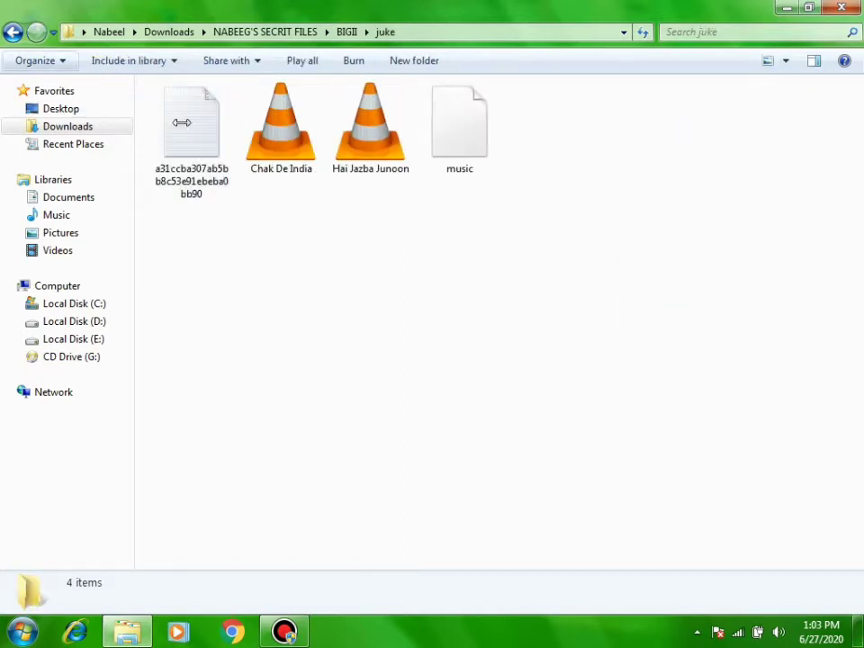
# Launch bigGUI from the bigGui & FshEd folder and return the file browser to the juke folder.
pyautogui.click(20, 42)
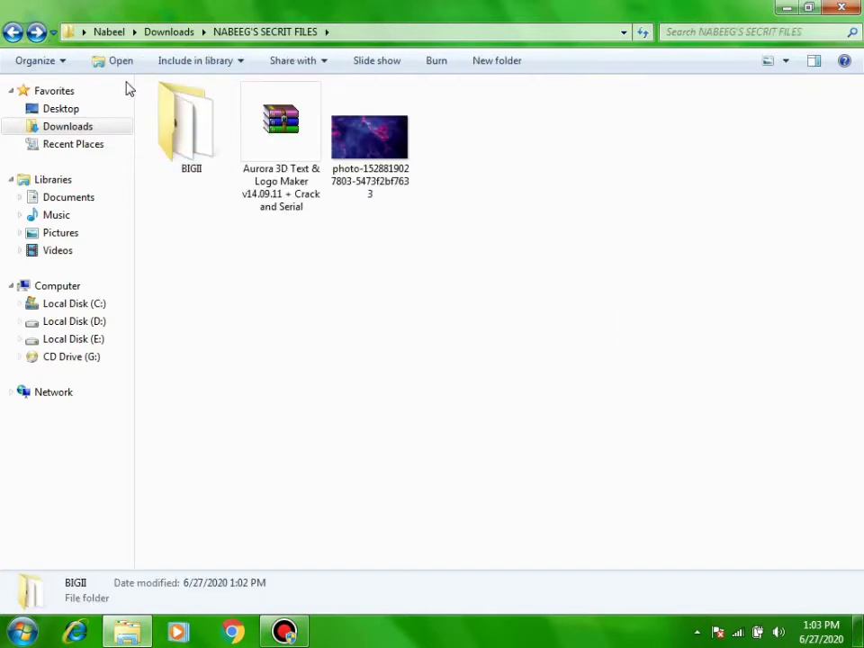
pyautogui.doubleClick(163, 116)
pyautogui.click(622, 101)
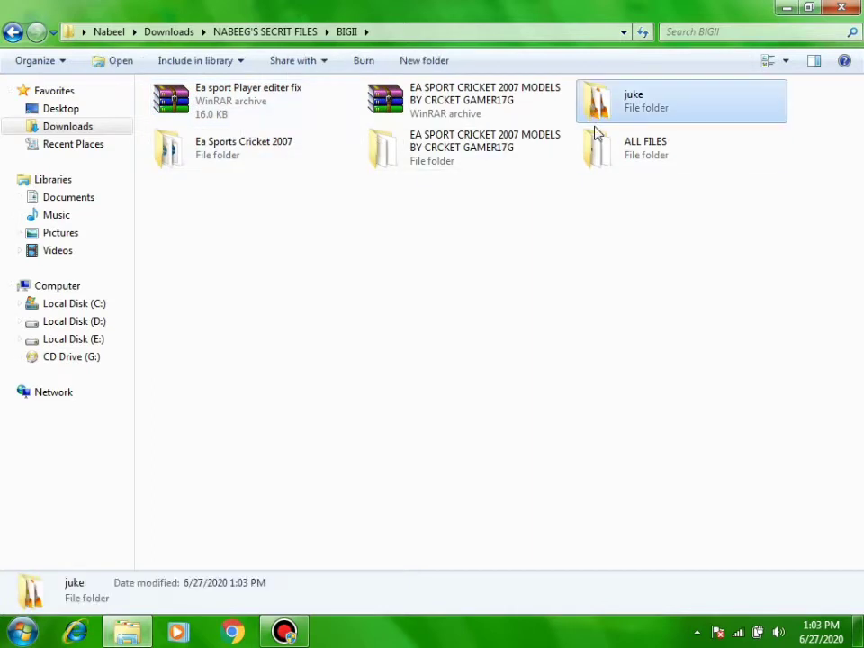
pyautogui.doubleClick(630, 148)
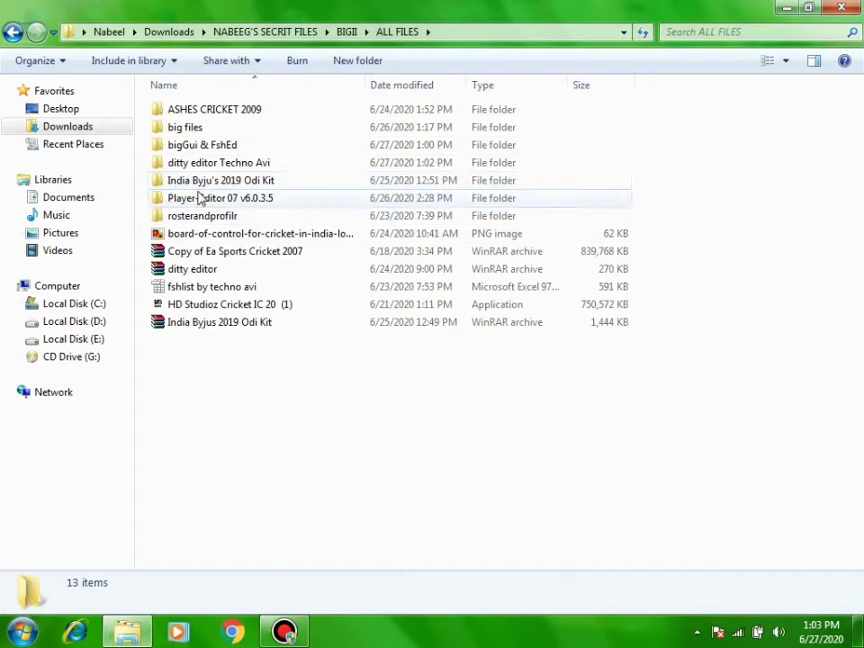
pyautogui.doubleClick(202, 145)
pyautogui.doubleClick(196, 131)
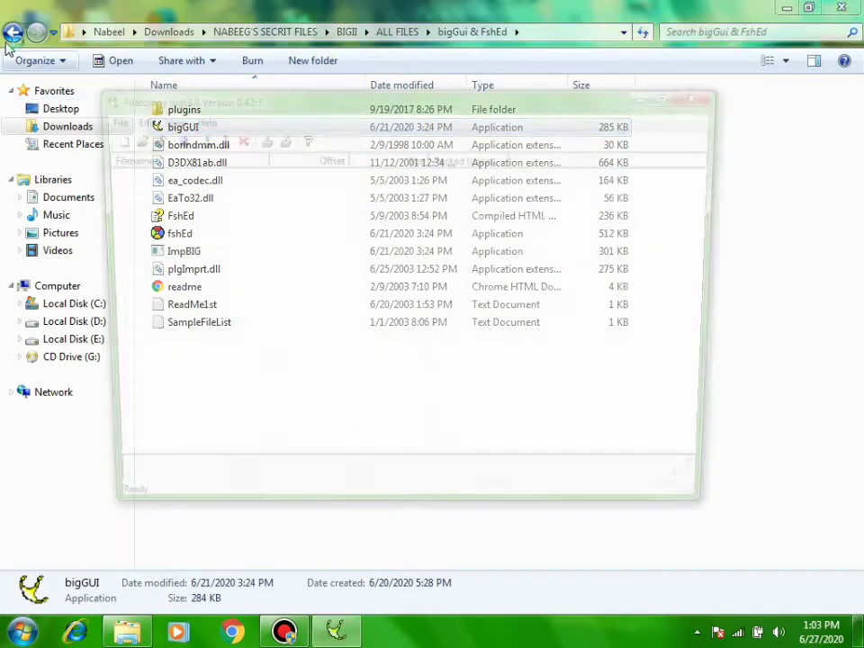
pyautogui.click(12, 32)
pyautogui.click(12, 31)
pyautogui.doubleClick(658, 103)
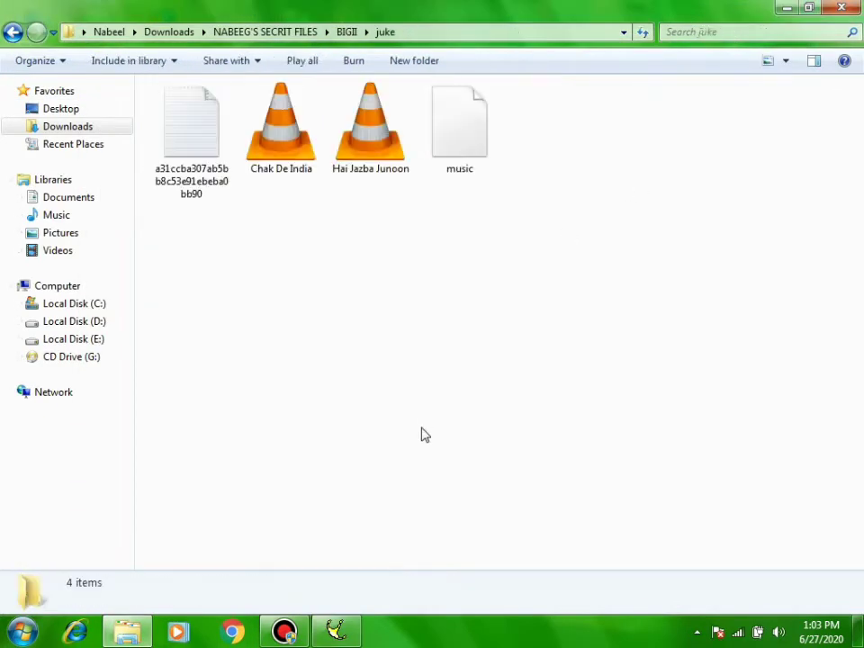
# Start opening an archive in bigGUI and browse into the Ea Sports Cricket 2007 folder.
pyautogui.click(126, 138)
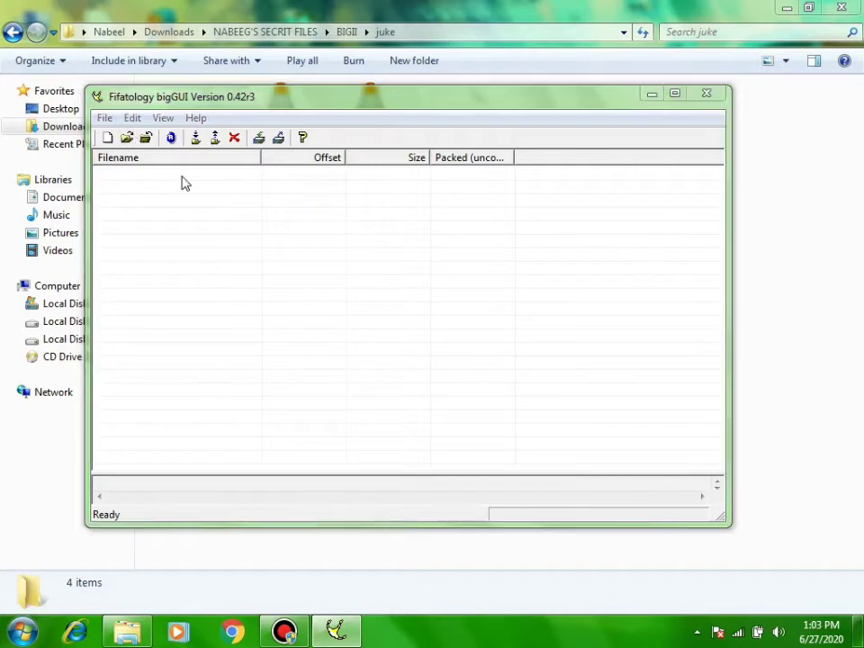
pyautogui.doubleClick(495, 229)
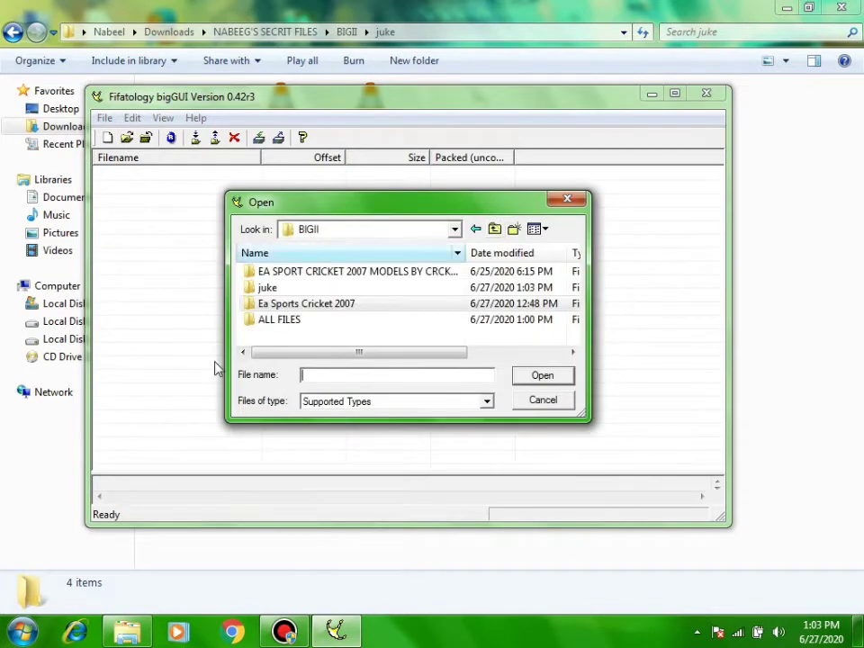
pyautogui.doubleClick(262, 301)
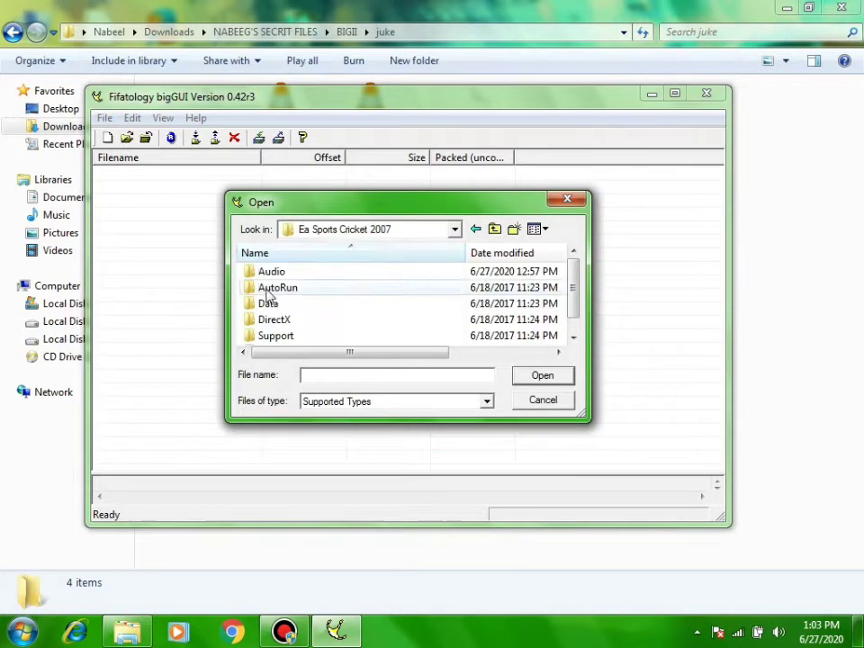
pyautogui.click(512, 232)
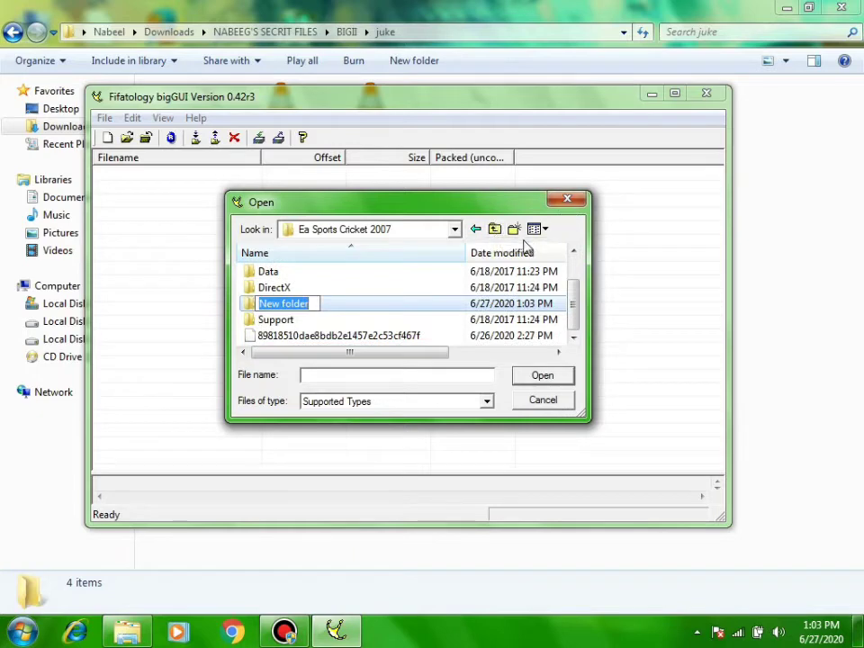
pyautogui.press('BackSpace')
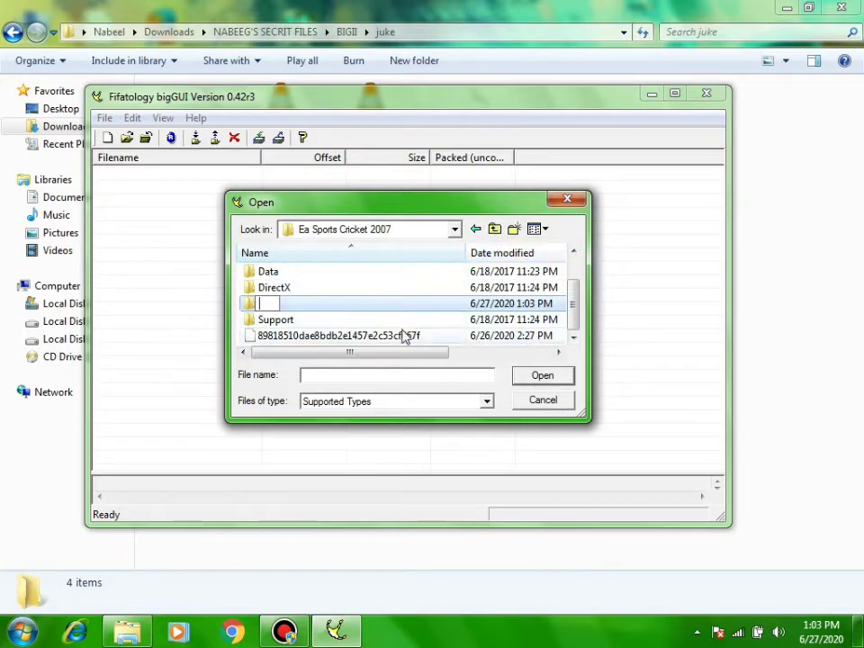
pyautogui.click(383, 308)
pyautogui.rightClick(384, 308)
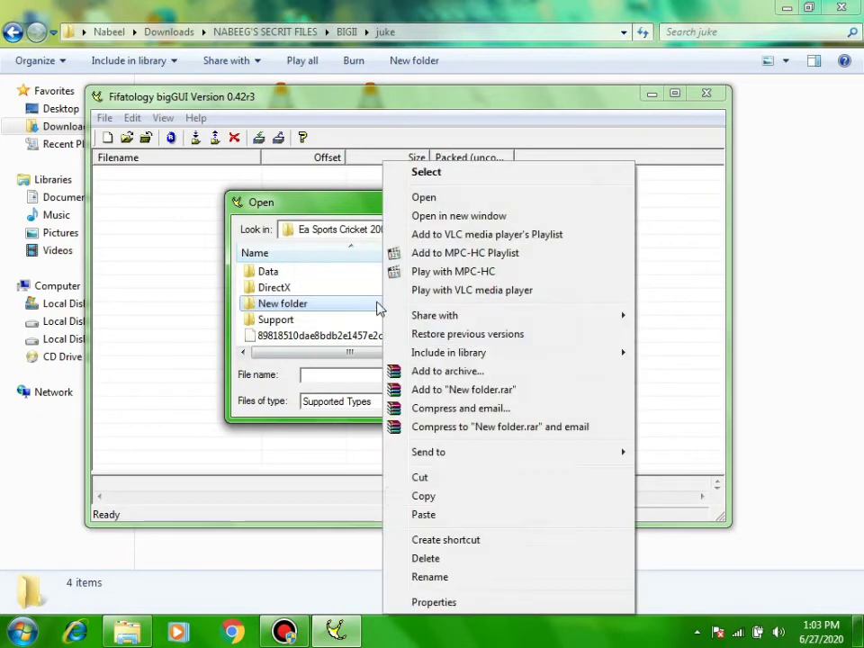
pyautogui.click(461, 562)
pyautogui.click(492, 379)
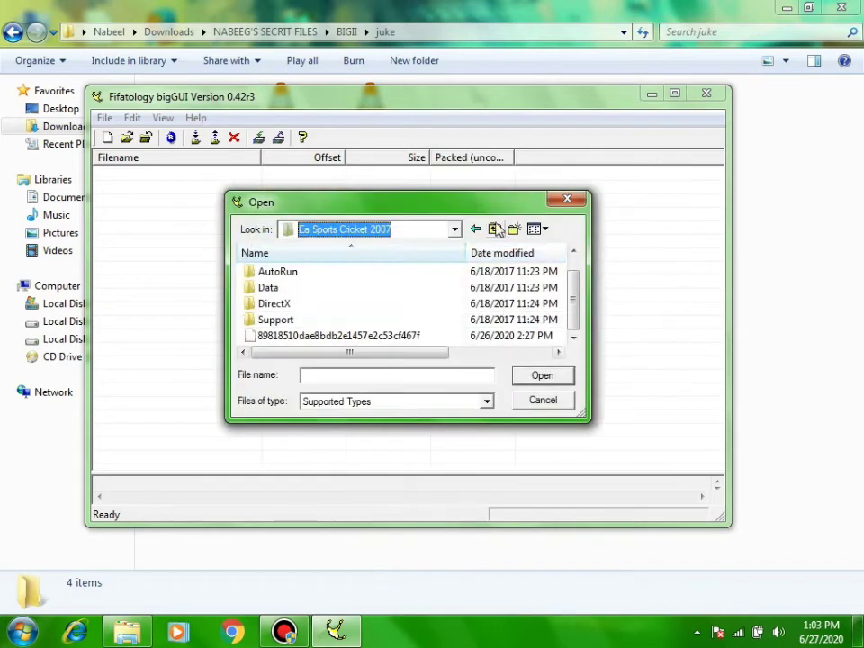
# Open the music archive from the juke folder in bigGUI and move its window clear of the juke files.
pyautogui.click(494, 230)
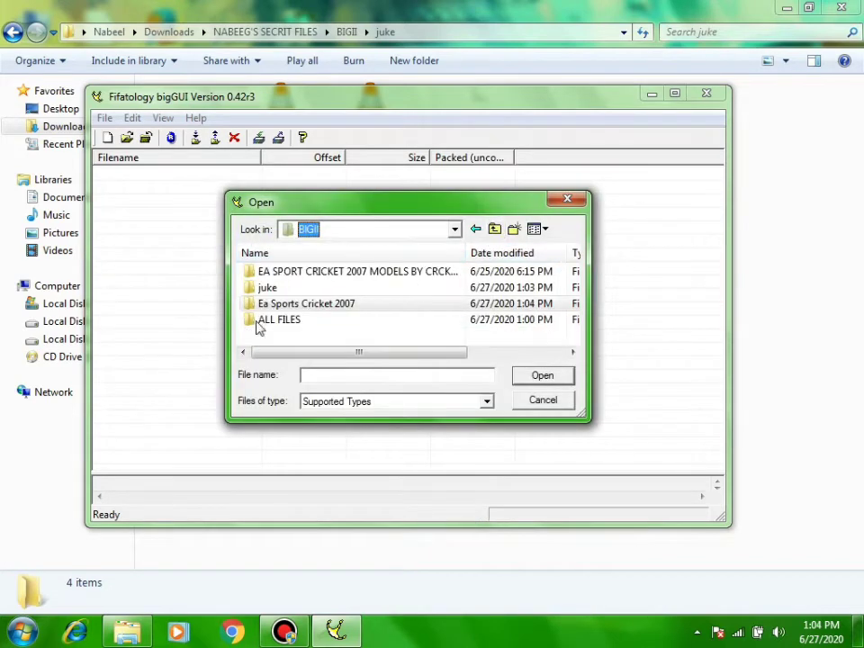
pyautogui.doubleClick(284, 290)
pyautogui.doubleClick(284, 298)
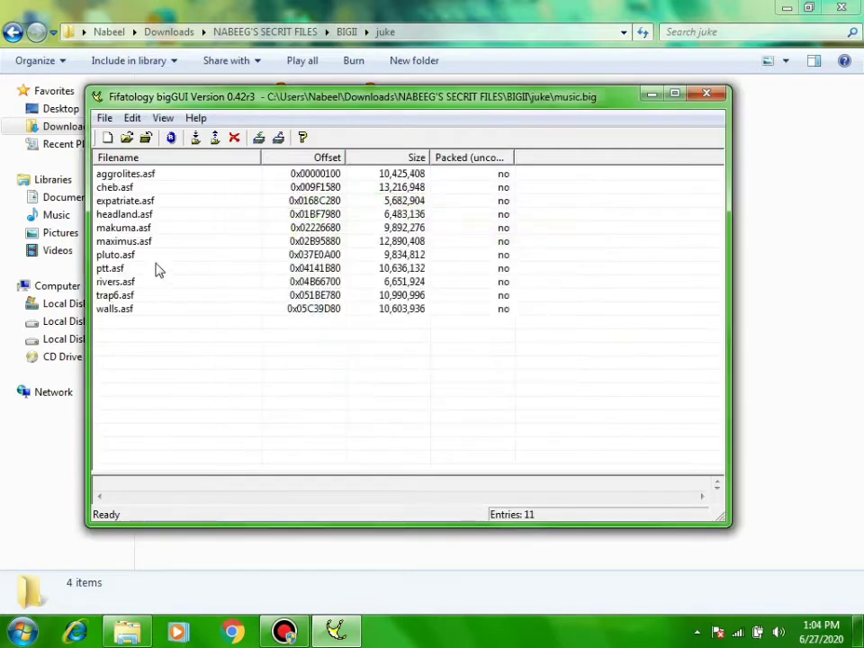
pyautogui.moveTo(197, 96); pyautogui.dragTo(341, 265)
# Open a31ccba307ab5bb8c53e91ebeba0bb90.xml from the juke folder in Notepad, review its track entries full screen, and minimize it.
pyautogui.click(289, 208)
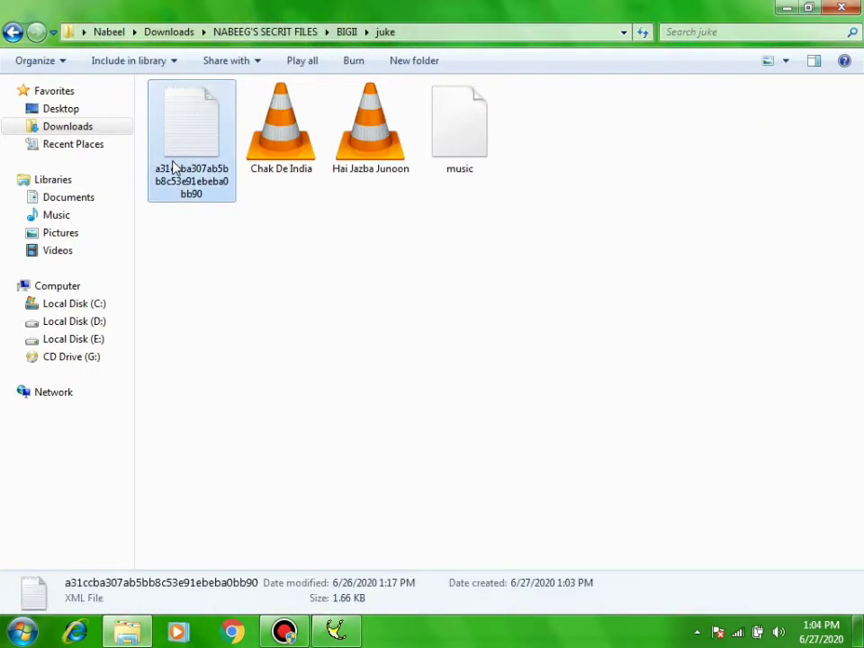
pyautogui.doubleClick(175, 169)
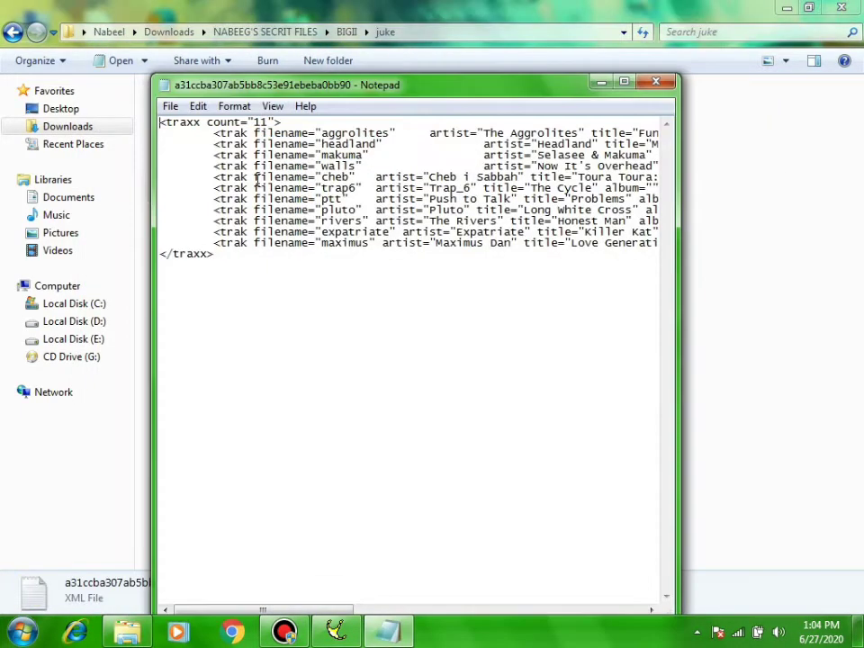
pyautogui.click(623, 82)
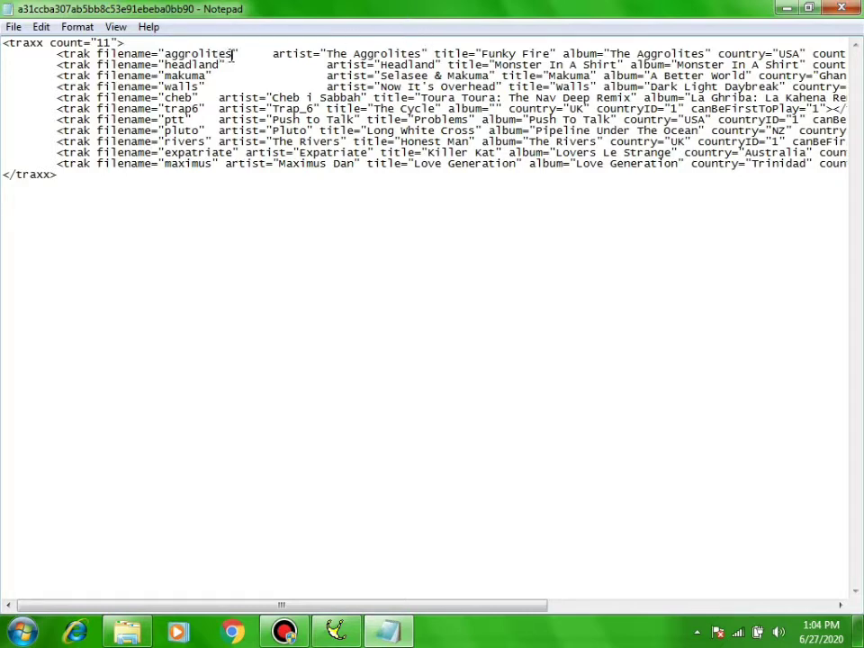
pyautogui.click(787, 8)
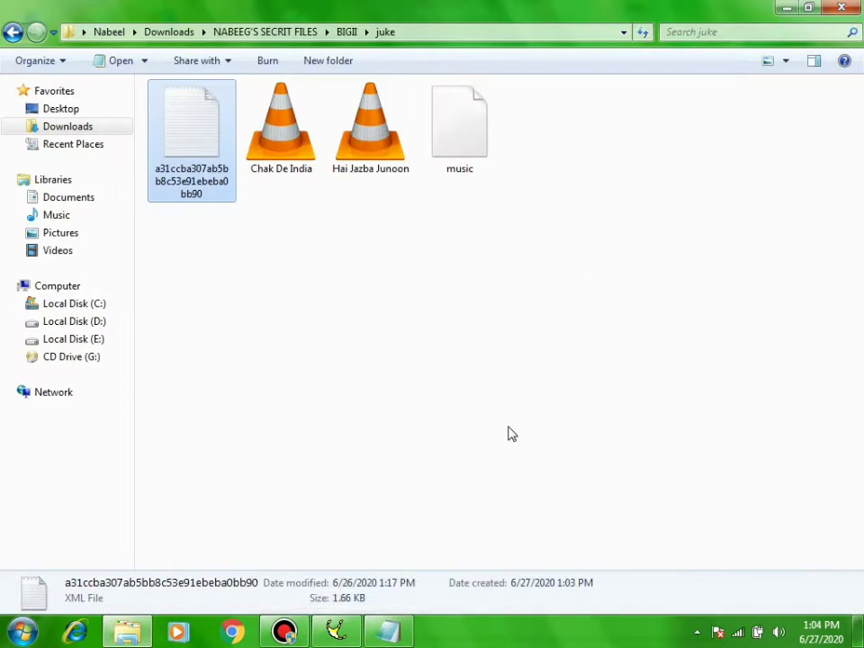
# Replace the aggrolites.asf entry in music.big with the Chak De India file from the juke folder.
pyautogui.click(333, 633)
pyautogui.click(269, 341)
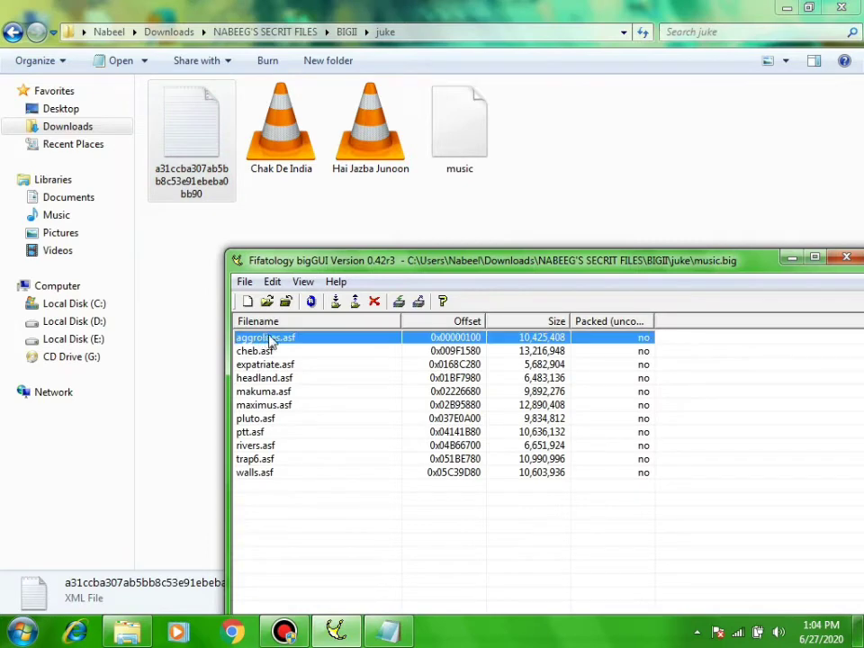
pyautogui.click(374, 303)
pyautogui.click(465, 516)
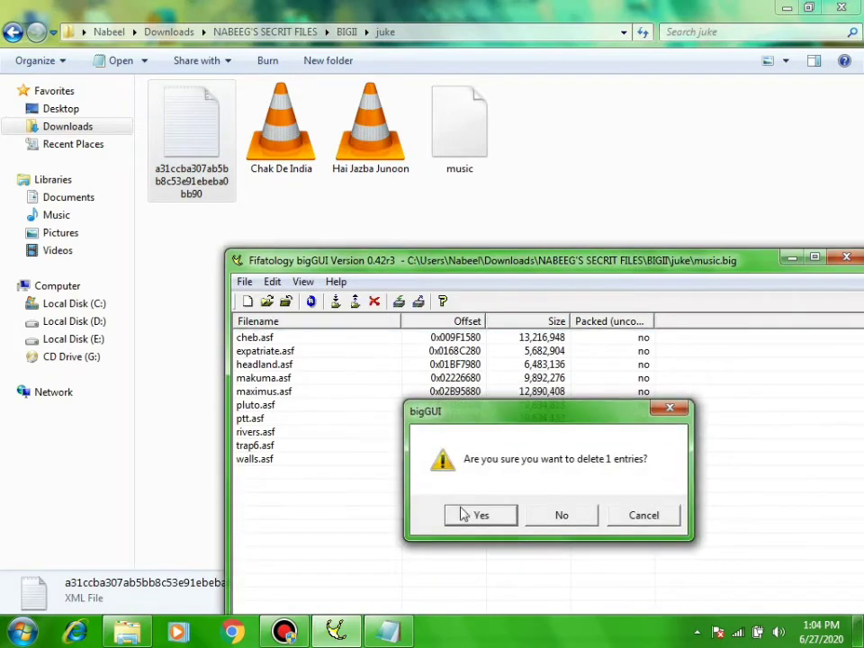
pyautogui.click(335, 302)
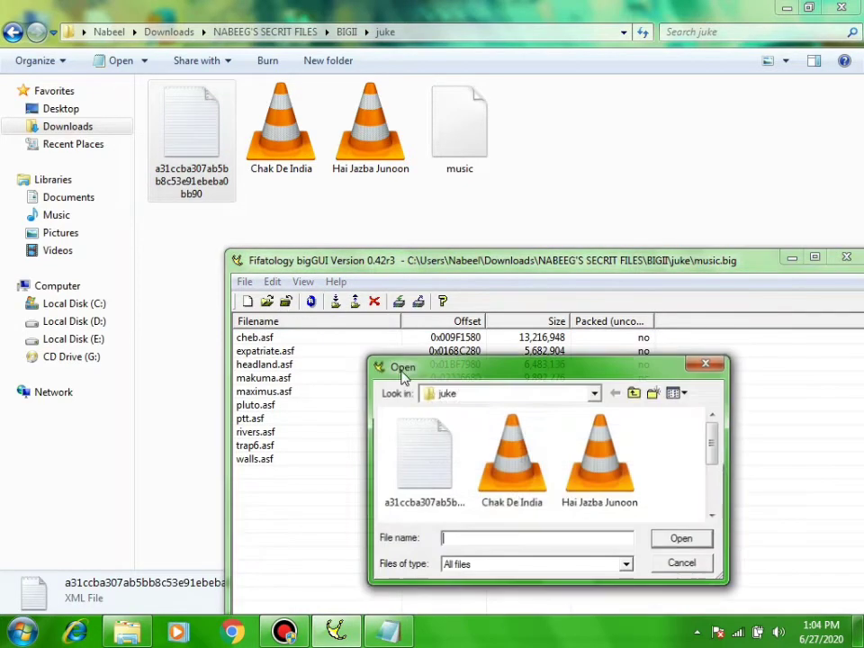
pyautogui.doubleClick(536, 495)
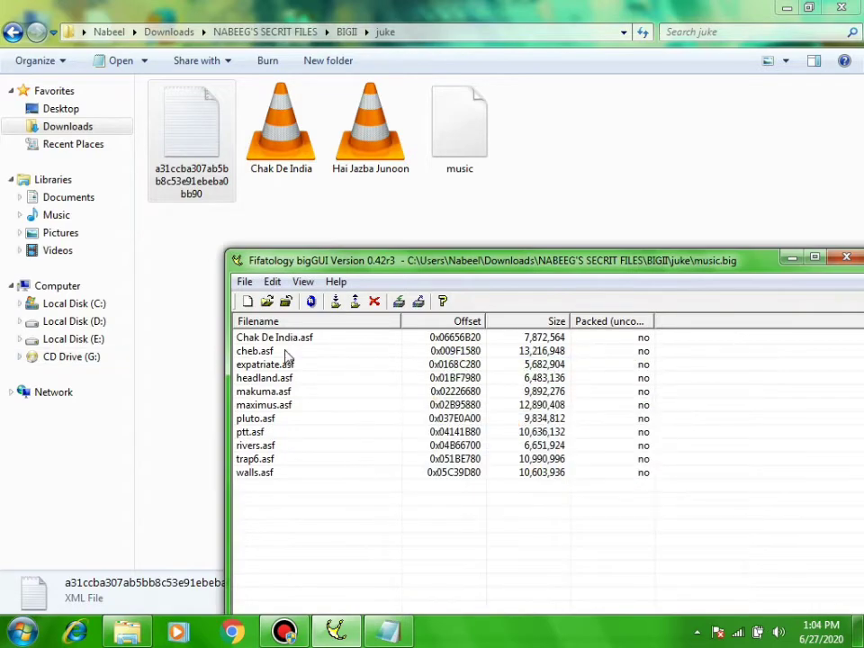
# Copy the file name of Chak De India in the juke folder without renaming the file.
pyautogui.click(388, 632)
pyautogui.hotkey('alt', 'Tab')
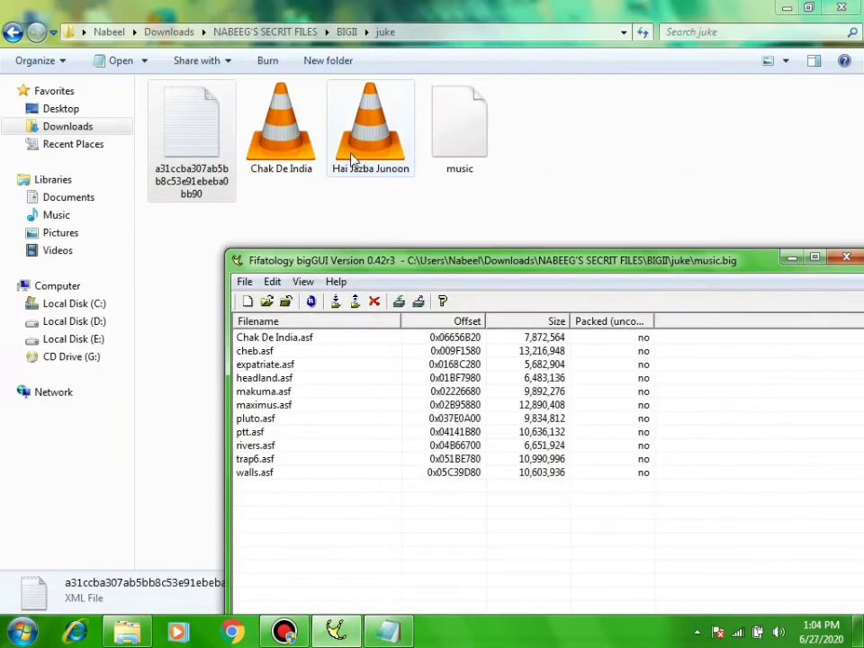
pyautogui.click(286, 126)
pyautogui.rightClick(311, 151)
pyautogui.click(359, 558)
pyautogui.hotkey('ctrl', 'c')
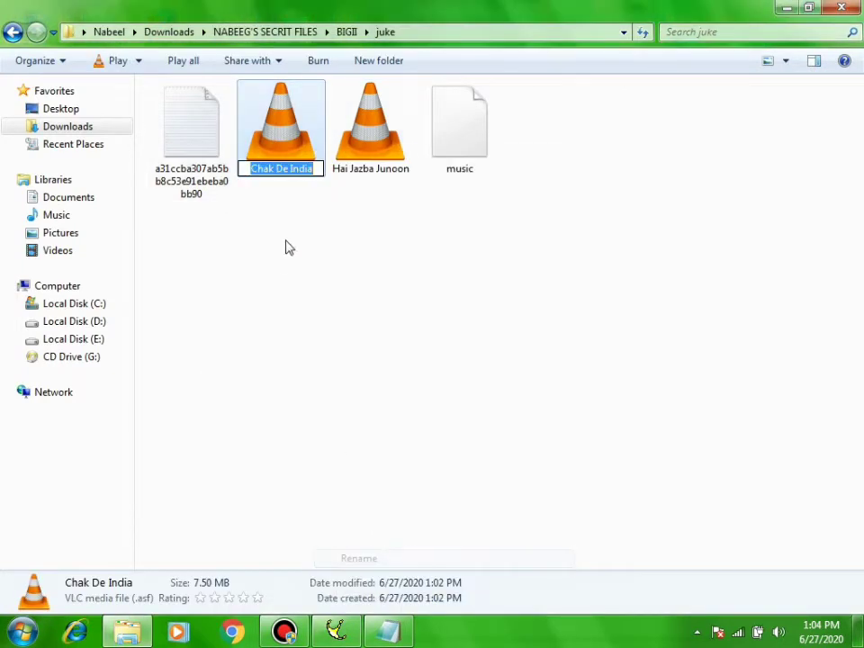
pyautogui.rightClick(297, 169)
pyautogui.click(335, 227)
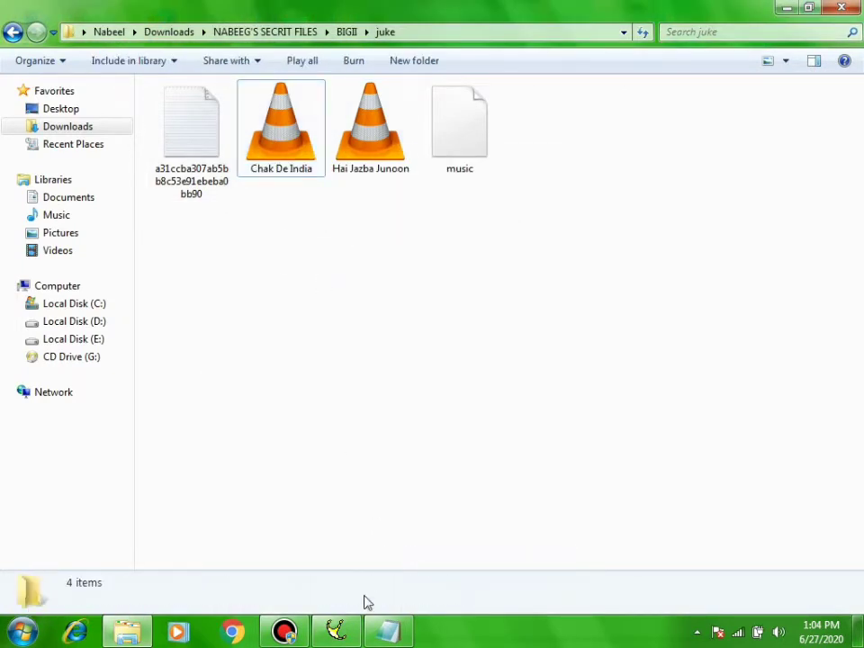
# Set the filename, artist, title and album of the aggrolites track entry to Chak De India and save the XML.
pyautogui.click(388, 630)
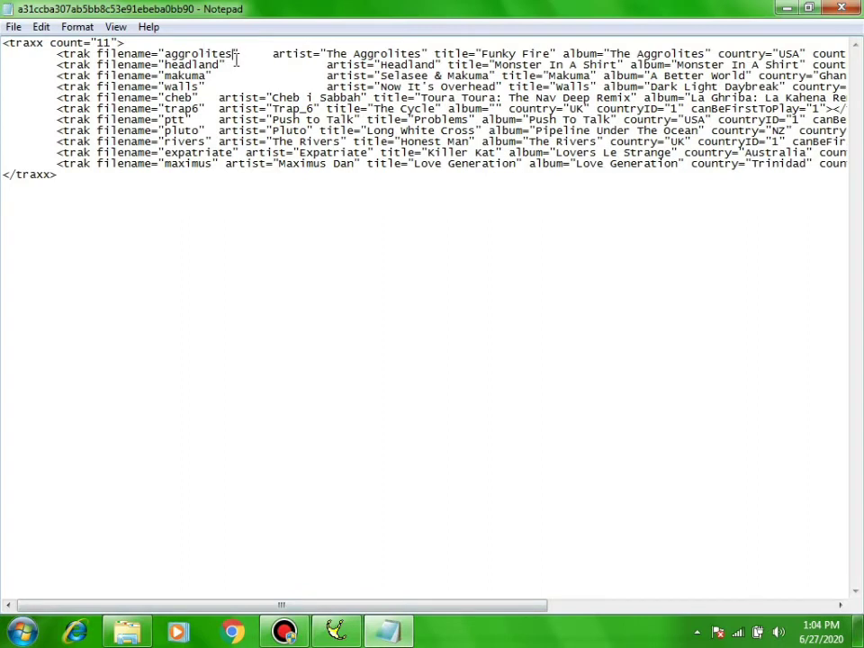
pyautogui.moveTo(234, 54); pyautogui.dragTo(188, 51)
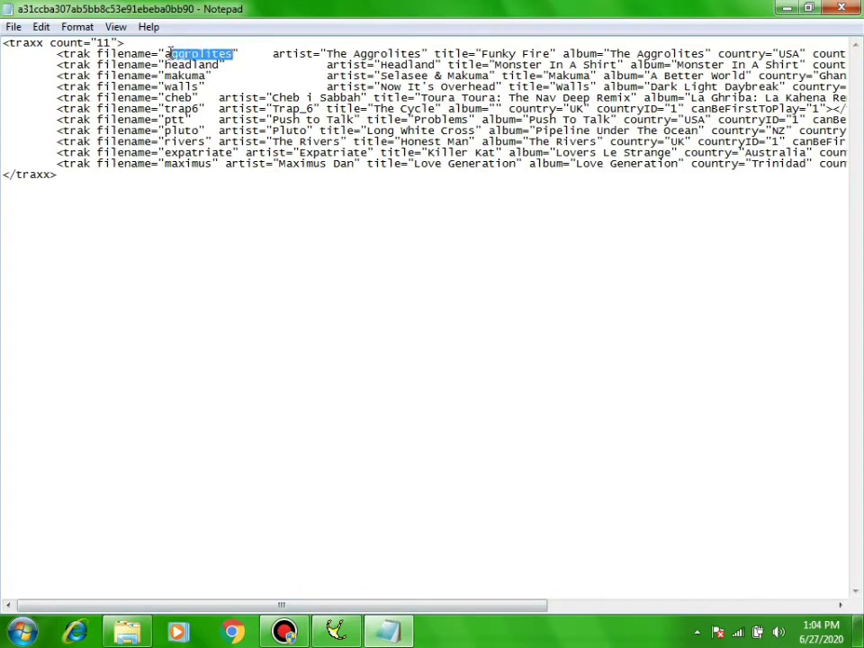
pyautogui.hotkey('ctrl', 'v')
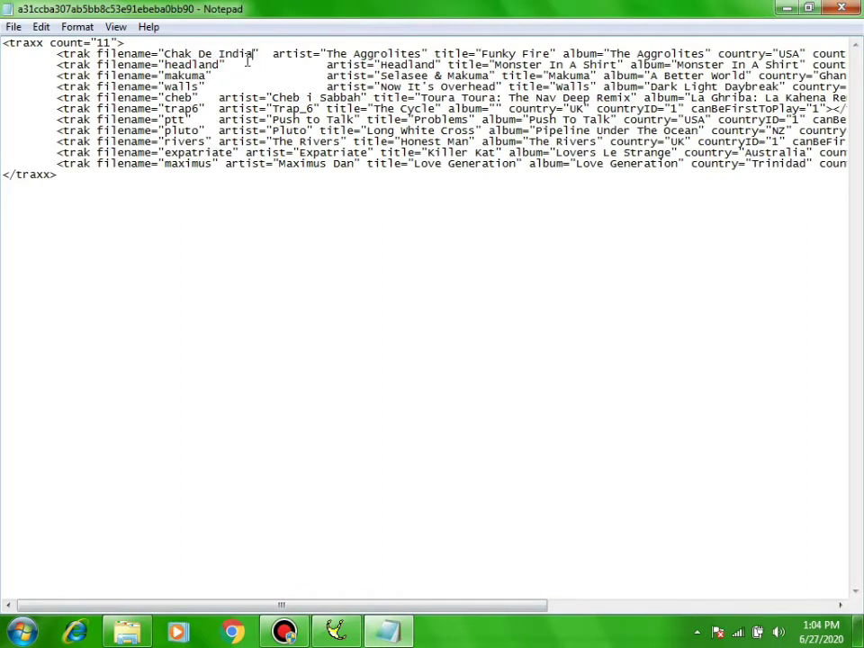
pyautogui.moveTo(328, 54); pyautogui.dragTo(414, 51)
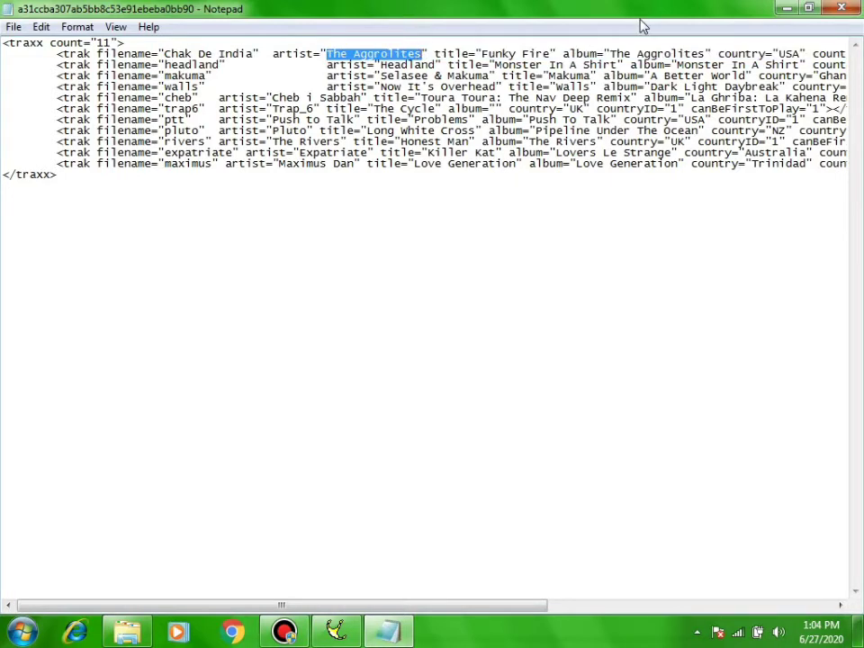
pyautogui.hotkey('ctrl', 'v')
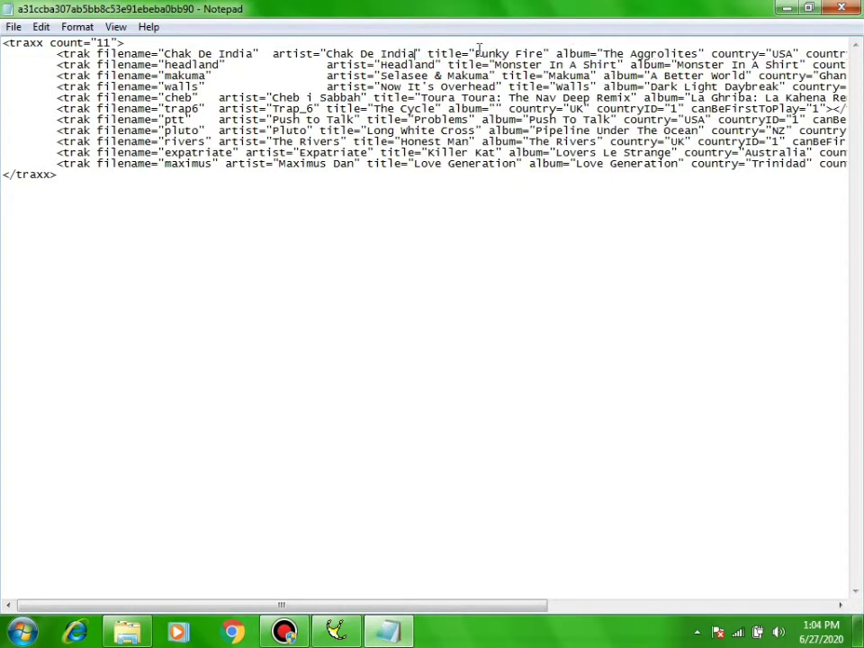
pyautogui.moveTo(475, 54); pyautogui.dragTo(512, 55)
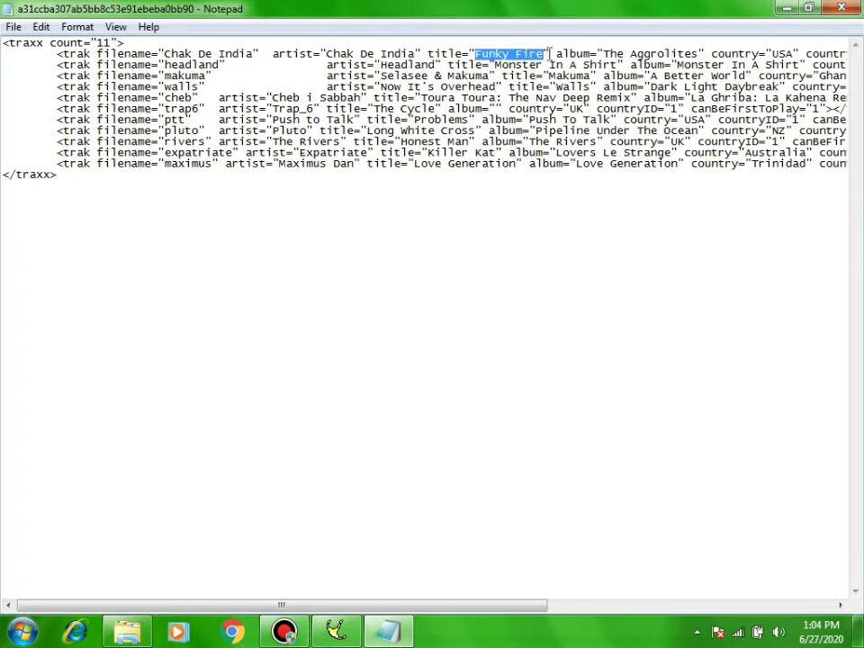
pyautogui.hotkey('ctrl', 'v')
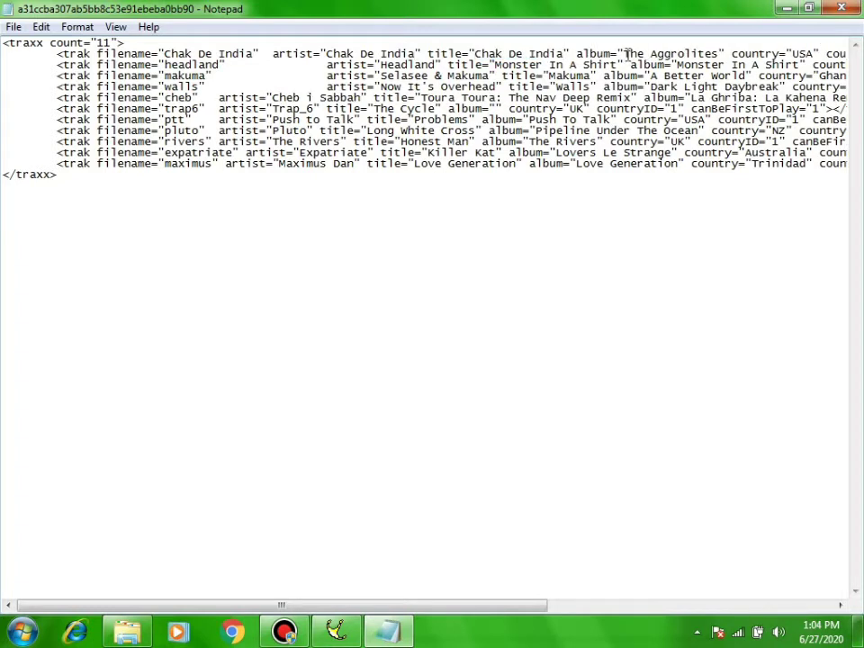
pyautogui.moveTo(645, 54); pyautogui.dragTo(714, 54)
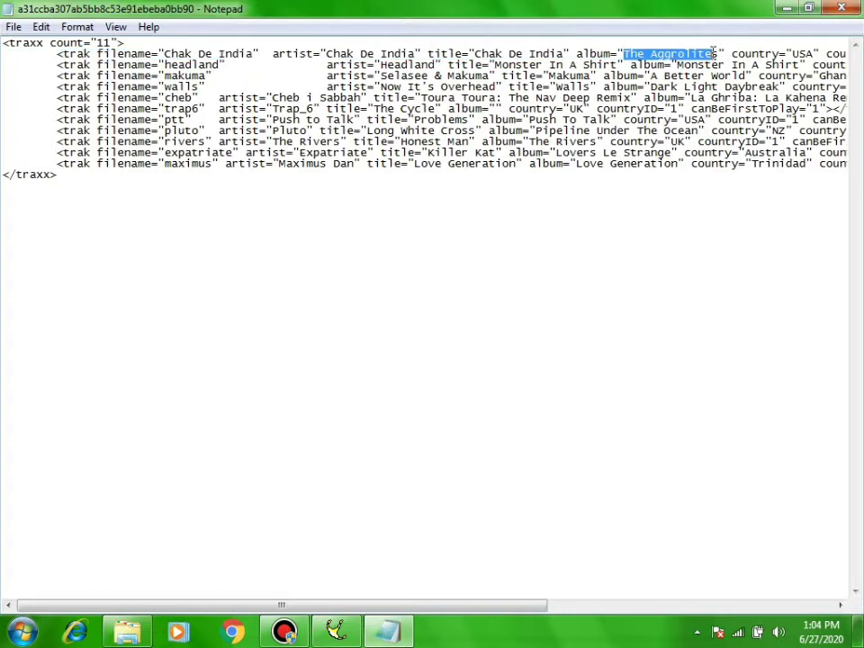
pyautogui.hotkey('ctrl', 'v')
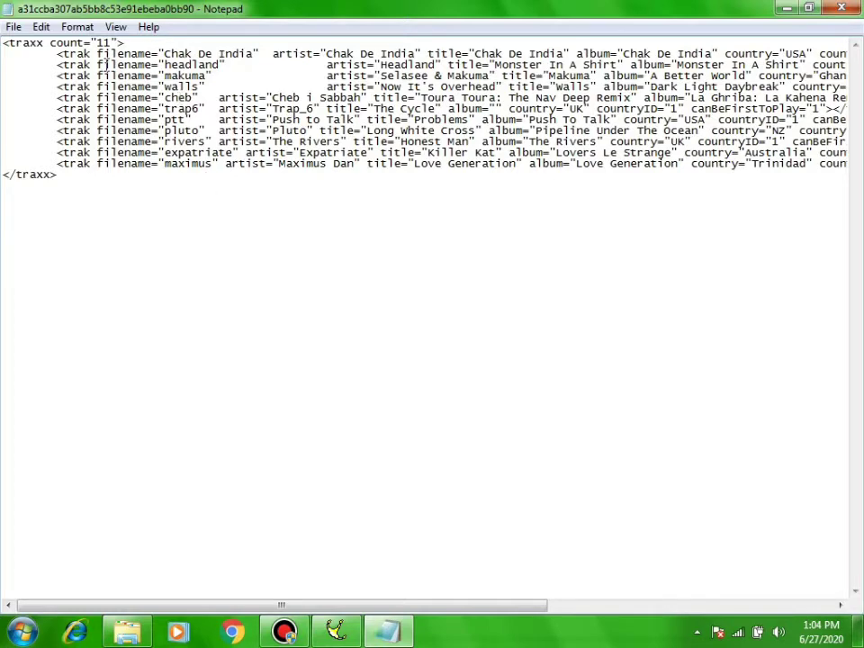
pyautogui.click(7, 27)
pyautogui.click(37, 84)
# Rebuild music.big in bigGUI and replace its cheb.asf entry with the Hai Jazba Junoon file from the juke folder.
pyautogui.click(340, 626)
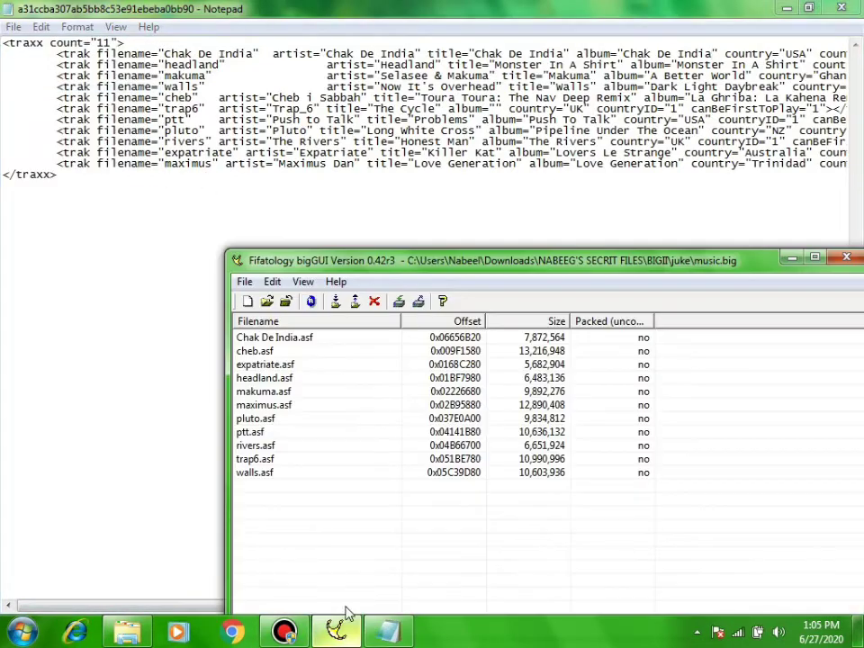
pyautogui.click(311, 305)
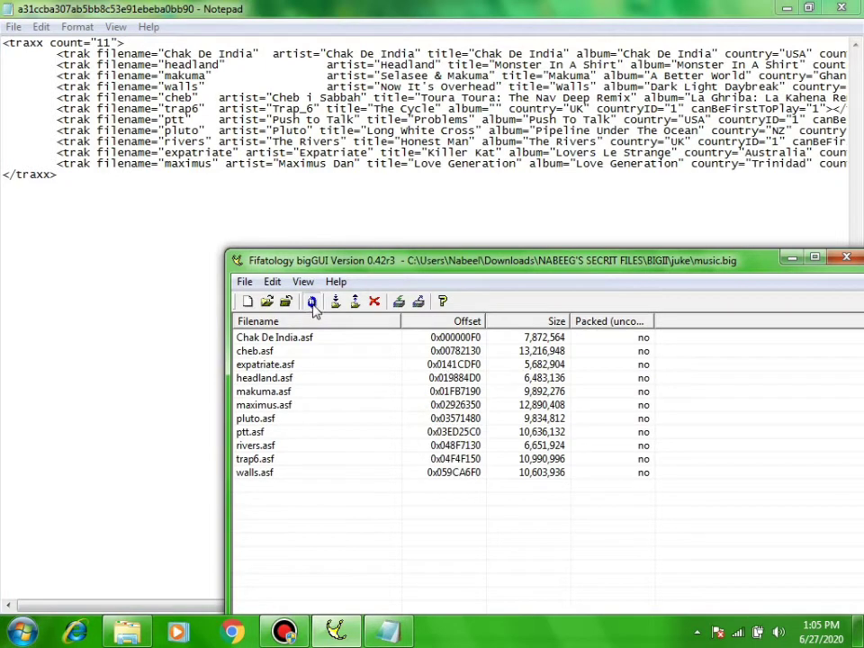
pyautogui.click(262, 352)
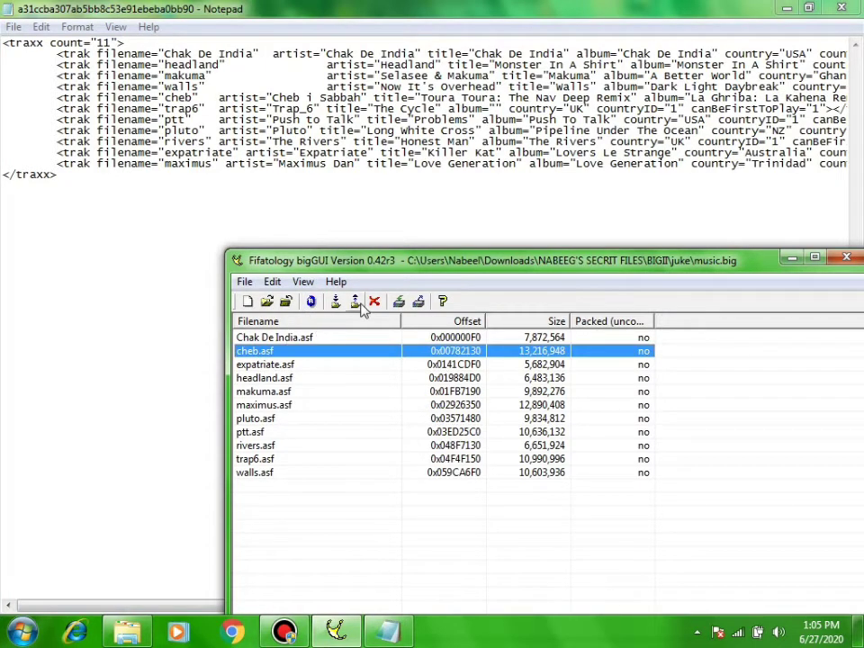
pyautogui.click(375, 302)
pyautogui.click(490, 517)
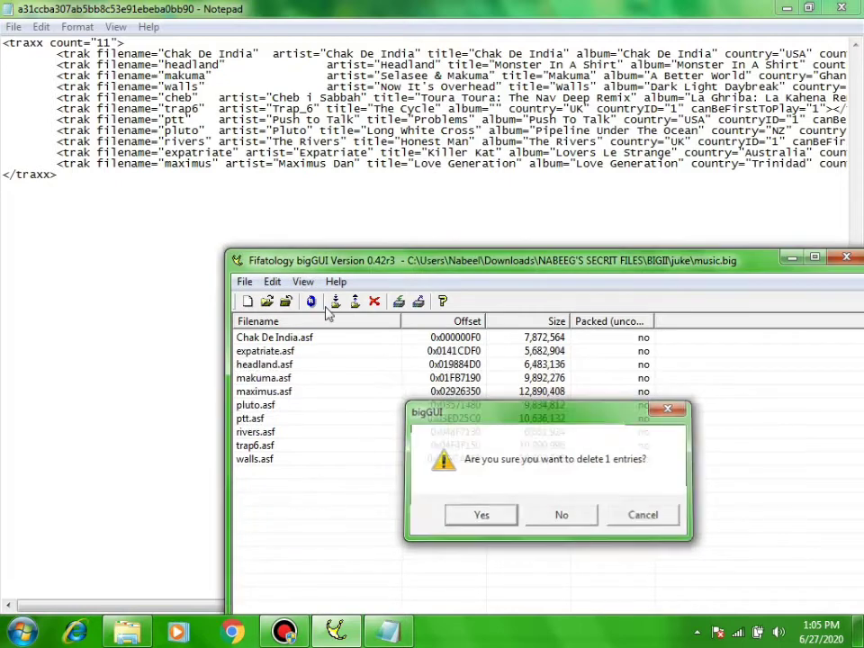
pyautogui.click(334, 304)
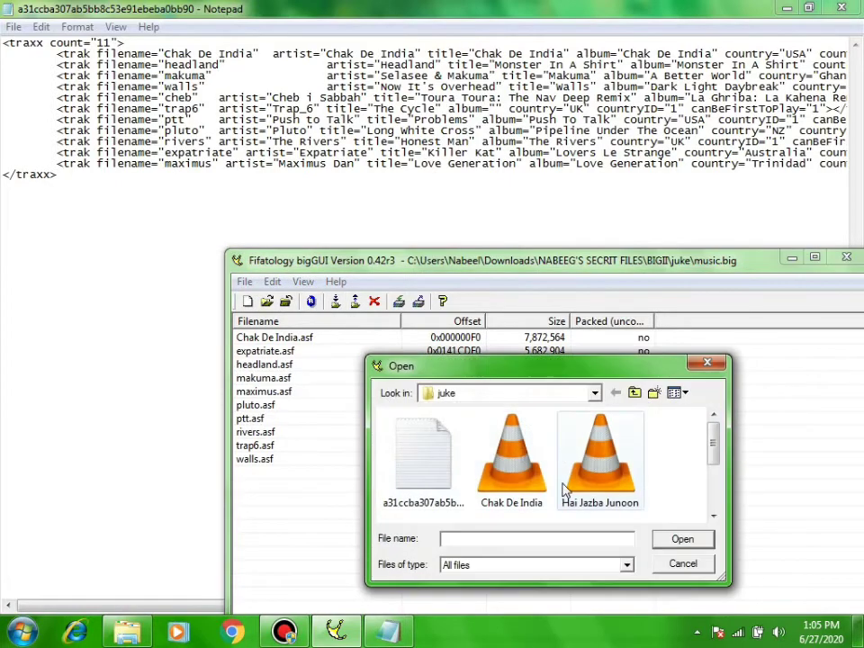
pyautogui.doubleClick(601, 477)
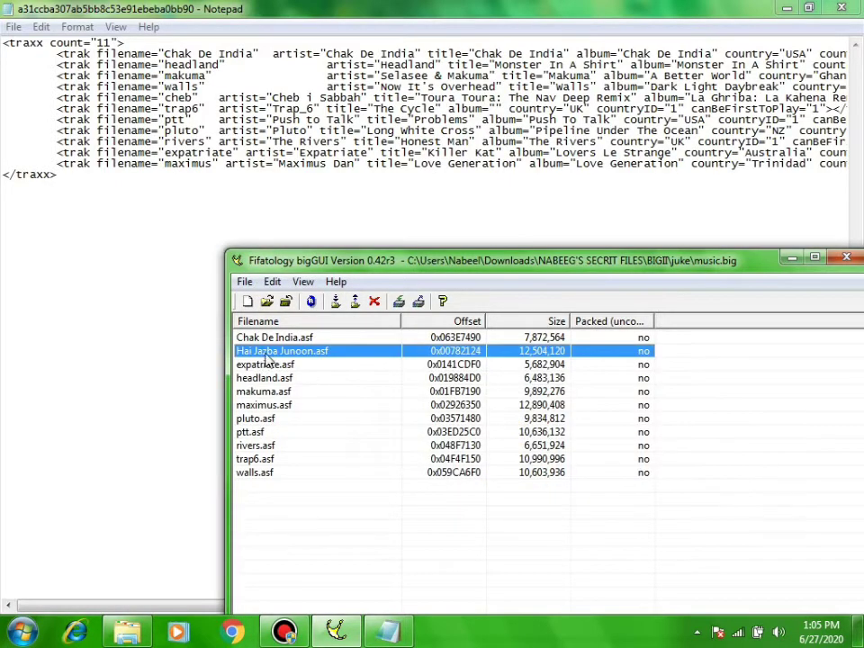
# Rebuild music.big in bigGUI and copy the file name of Hai Jazba Junoon in the juke folder without renaming the file.
pyautogui.click(316, 309)
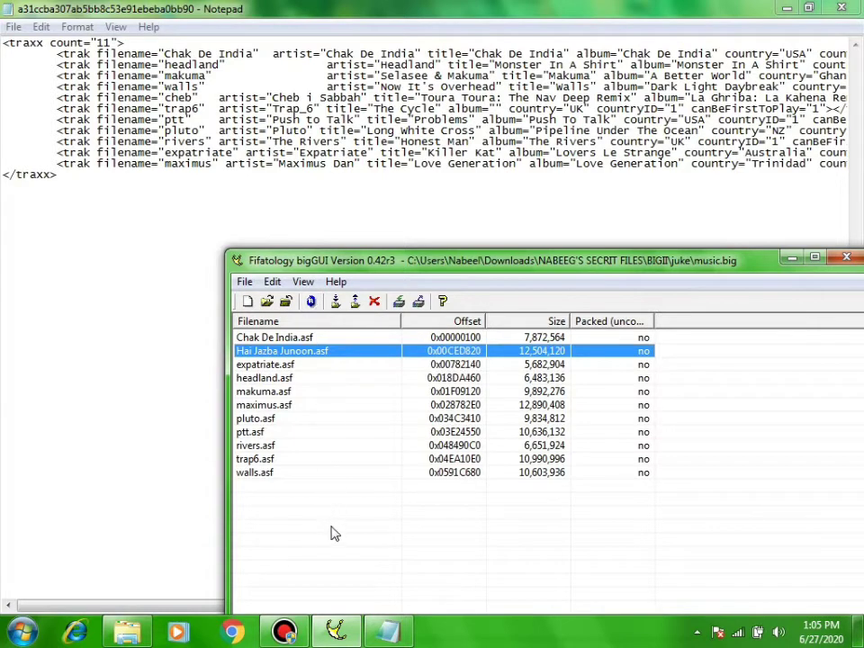
pyautogui.click(789, 259)
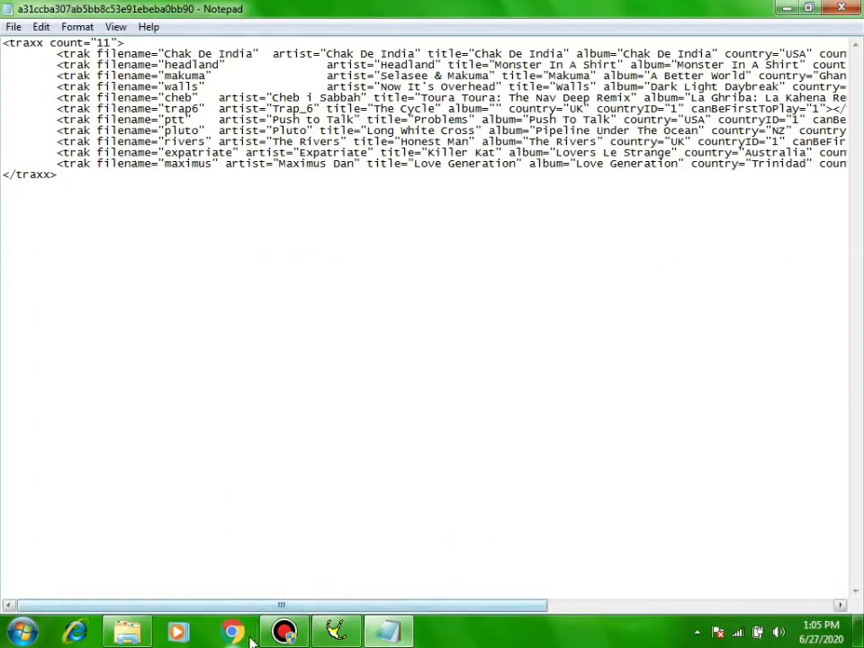
pyautogui.click(127, 631)
pyautogui.rightClick(380, 153)
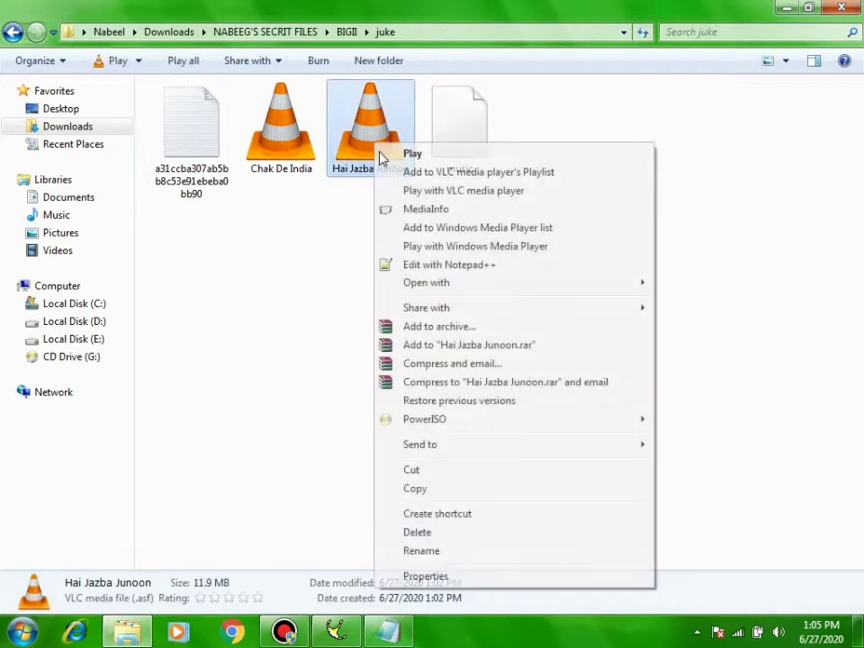
pyautogui.click(471, 552)
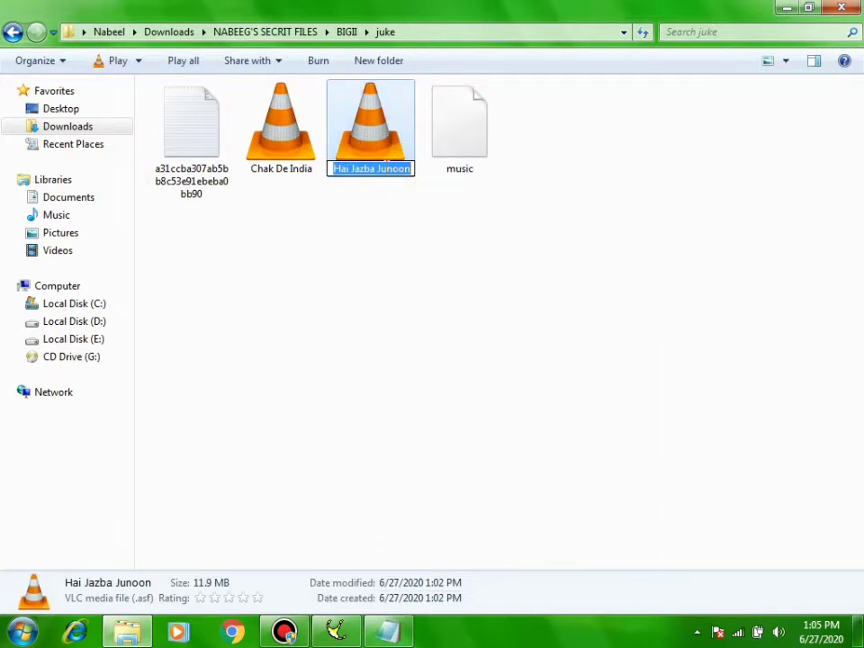
pyautogui.rightClick(386, 169)
pyautogui.click(438, 222)
pyautogui.click(393, 395)
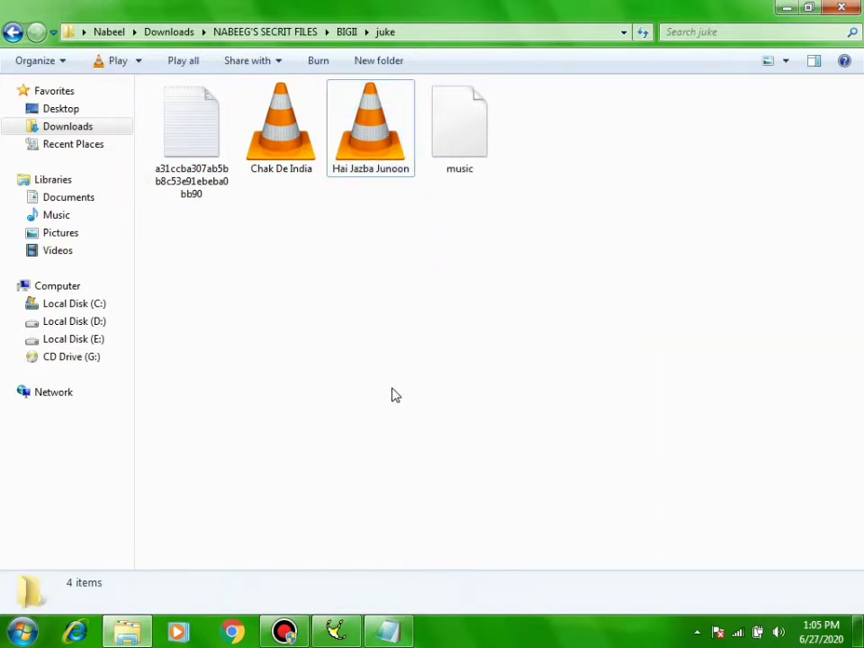
# Set the filename, artist and title of the cheb track entry in the jukebox XML to Hai Jazba Junoon.
pyautogui.click(388, 631)
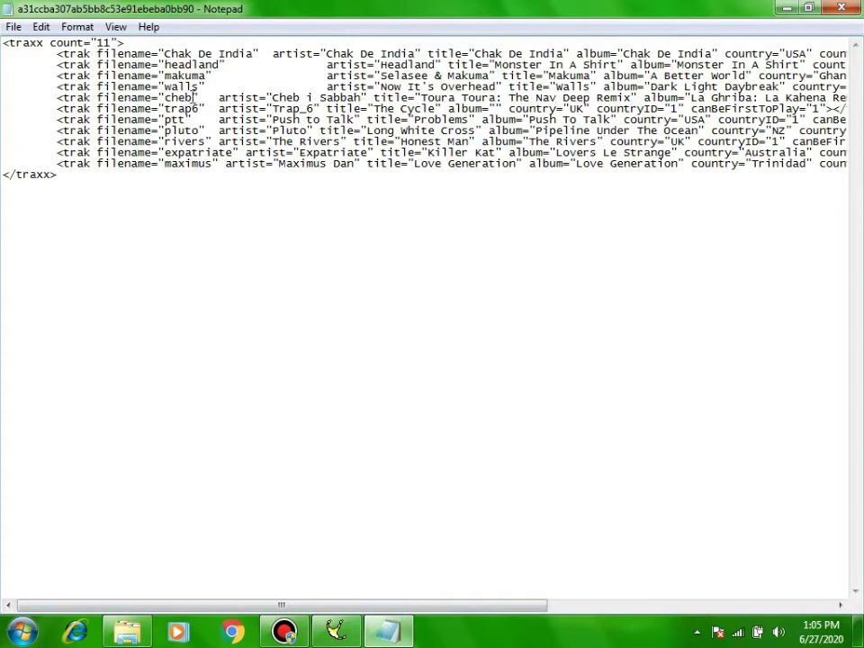
pyautogui.moveTo(193, 97); pyautogui.dragTo(165, 97)
pyautogui.hotkey('ctrl', 'v')
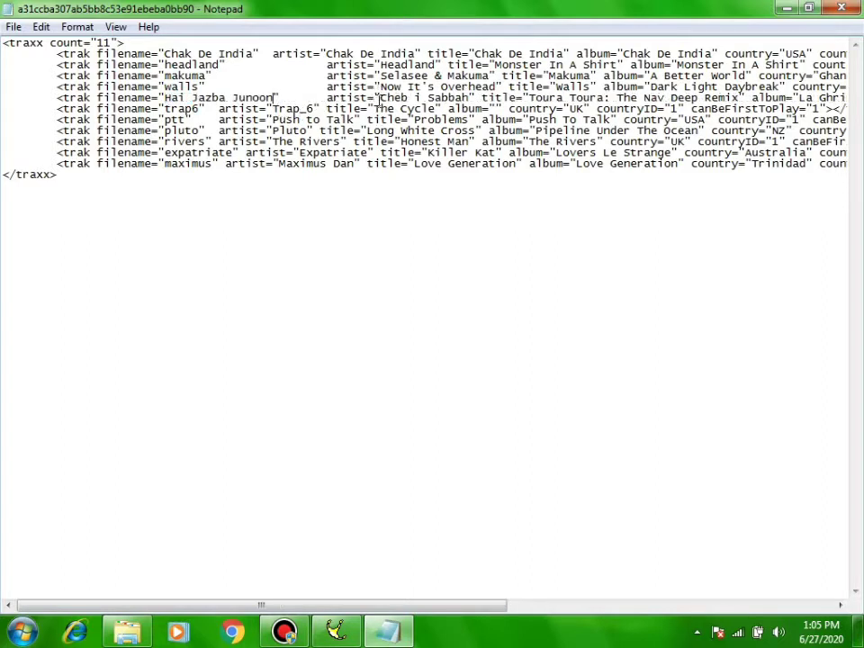
pyautogui.moveTo(380, 97); pyautogui.dragTo(469, 97)
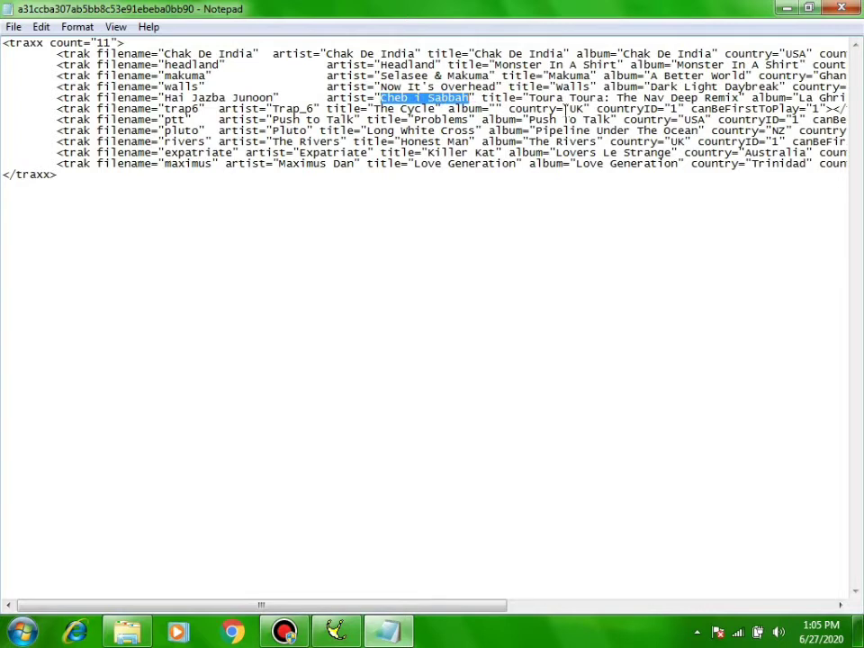
pyautogui.hotkey('ctrl', 'v')
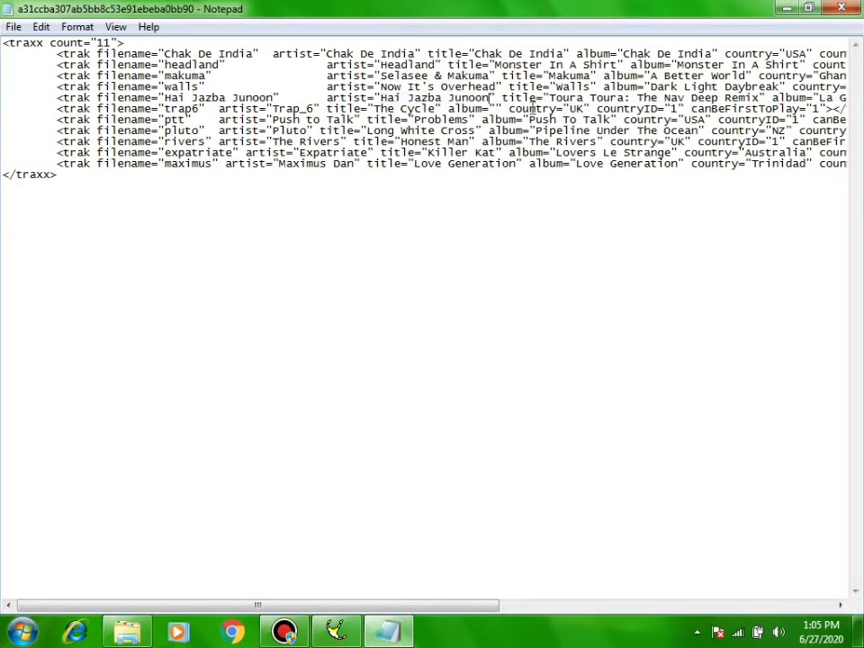
pyautogui.moveTo(546, 97); pyautogui.dragTo(579, 97)
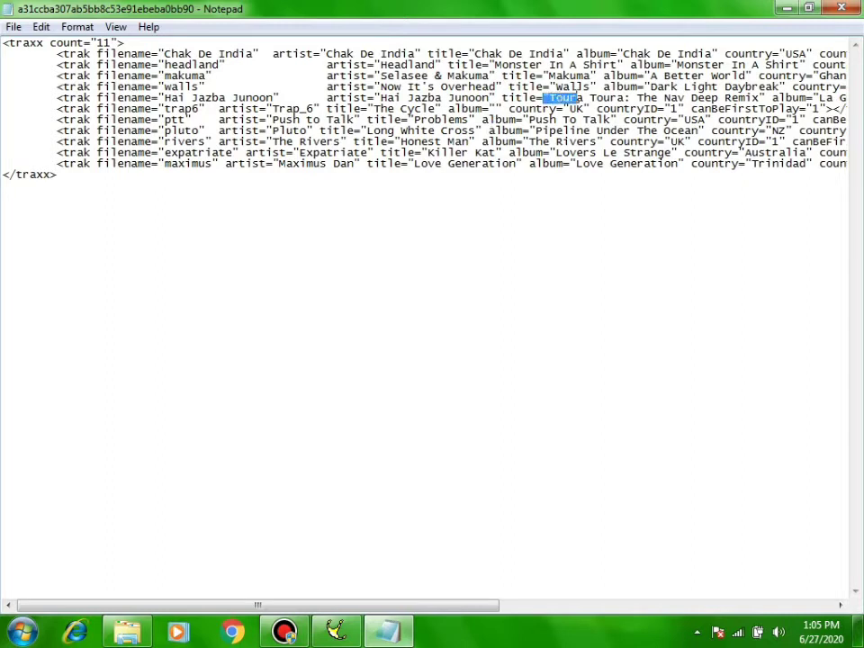
pyautogui.moveTo(498, 97)
pyautogui.mouseDown()
pyautogui.moveTo(579, 97)
pyautogui.moveTo(491, 109)
pyautogui.mouseUp()
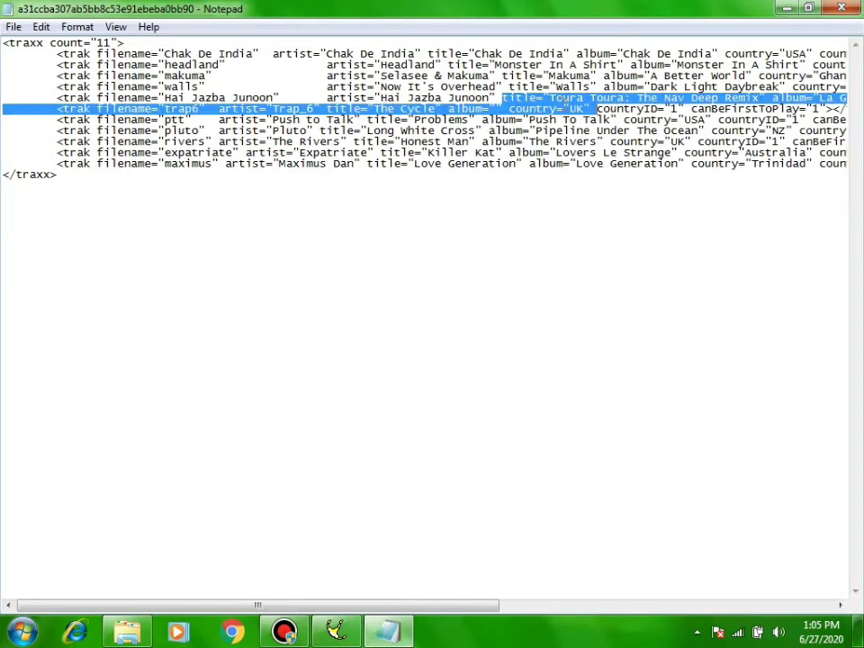
pyautogui.click(555, 97)
pyautogui.moveTo(552, 98); pyautogui.dragTo(596, 97)
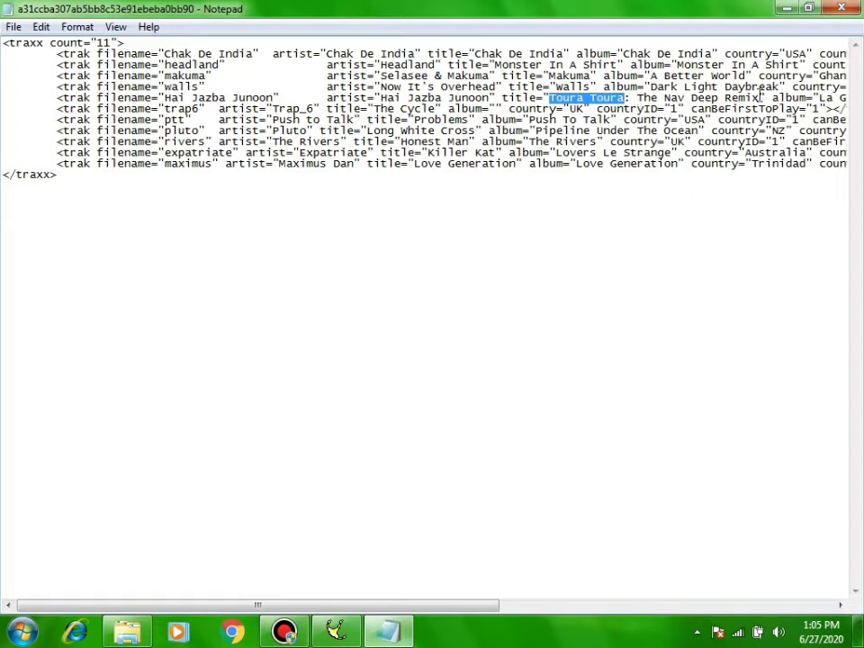
pyautogui.moveTo(762, 98); pyautogui.dragTo(564, 103)
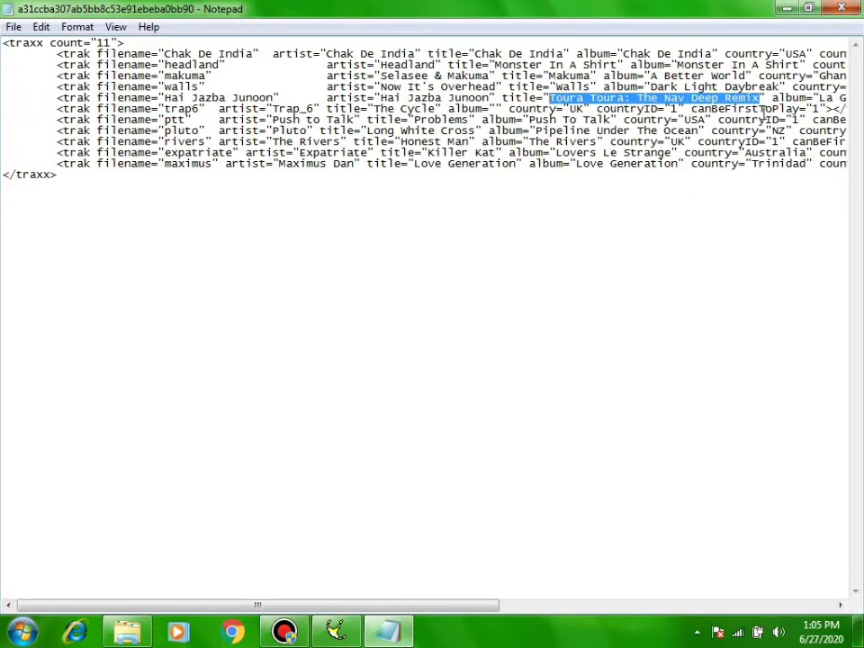
pyautogui.hotkey('ctrl', 'v')
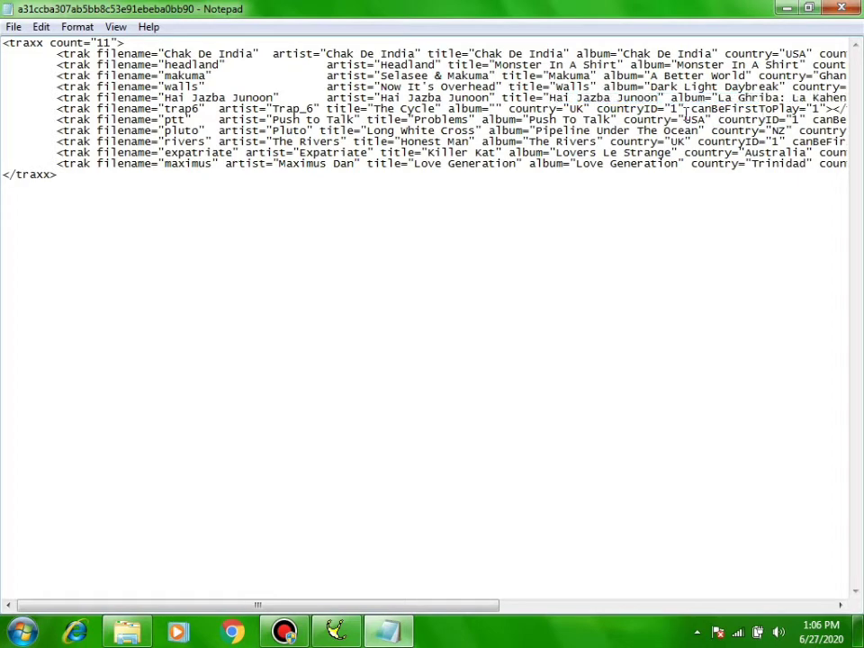
# Replace the album value "La Ghriba: La Kahena Remixed" in the Hai Jazba Junoon track entry with Hai Jazba Junoon.
pyautogui.click(809, 7)
pyautogui.moveTo(546, 85); pyautogui.dragTo(509, 85)
pyautogui.hscroll(1, 395, 448)
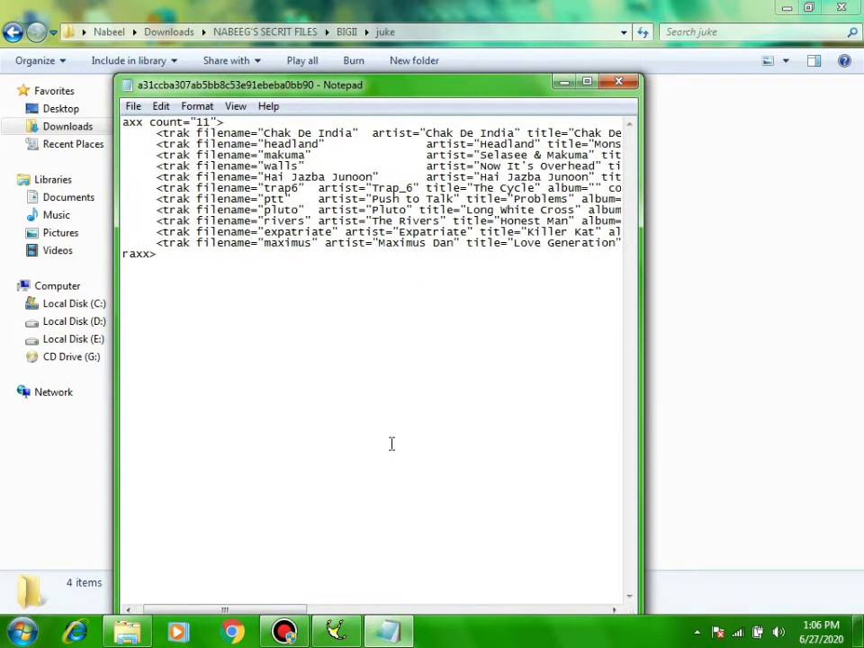
pyautogui.hscroll(-1, 391, 444)
pyautogui.hscroll(2, 397, 442)
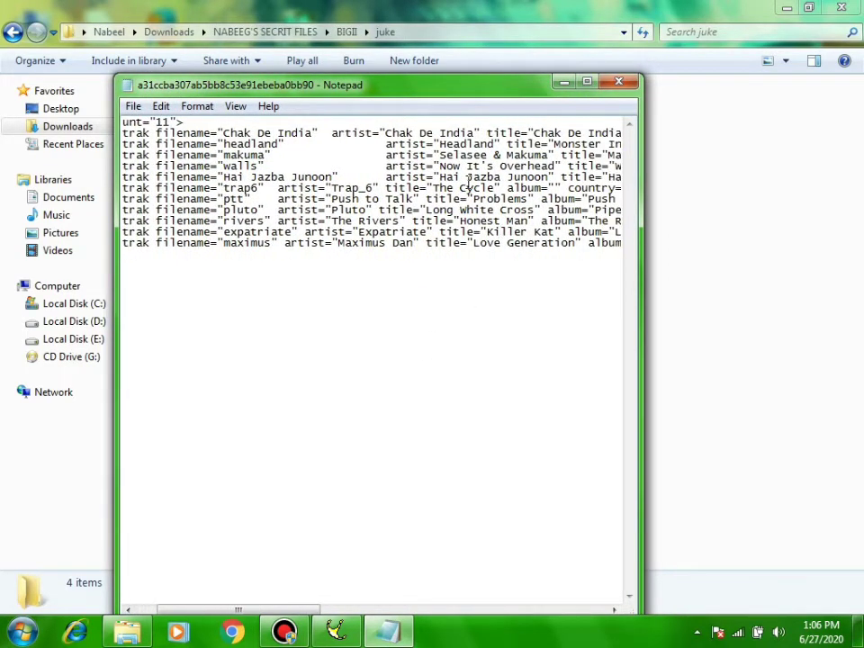
pyautogui.hscroll(4, 536, 166)
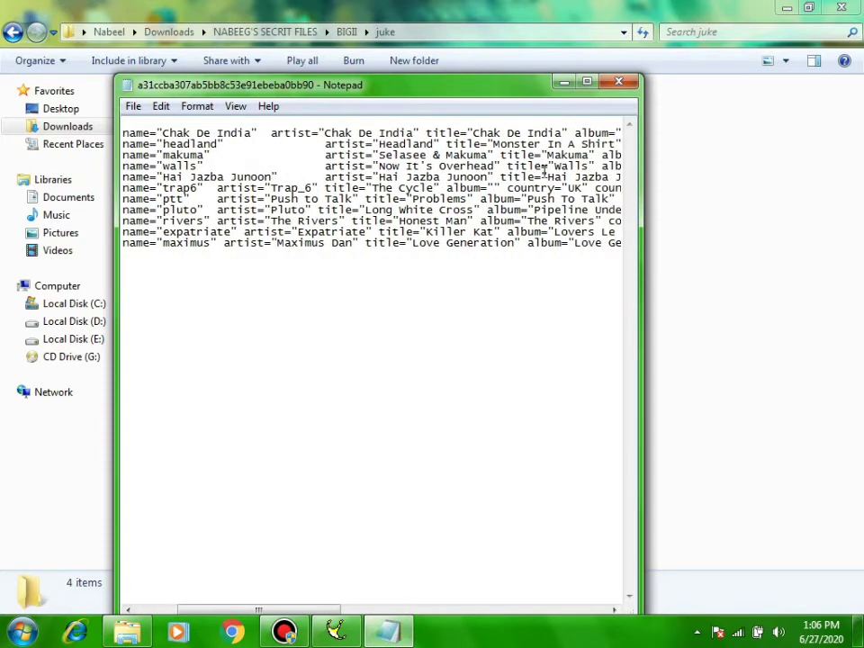
pyautogui.hscroll(4, 581, 185)
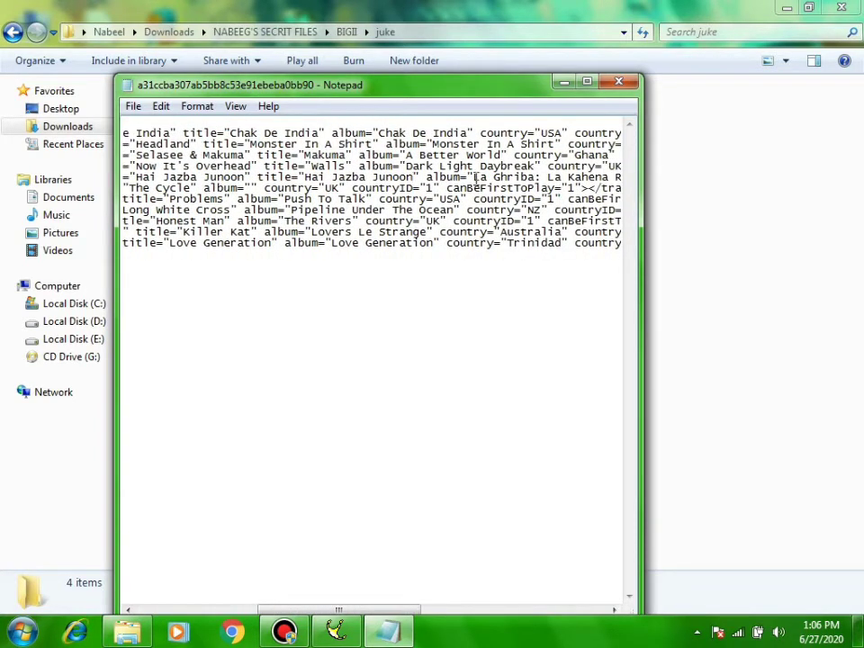
pyautogui.moveTo(495, 179); pyautogui.dragTo(521, 178)
pyautogui.hscroll(3, 562, 187)
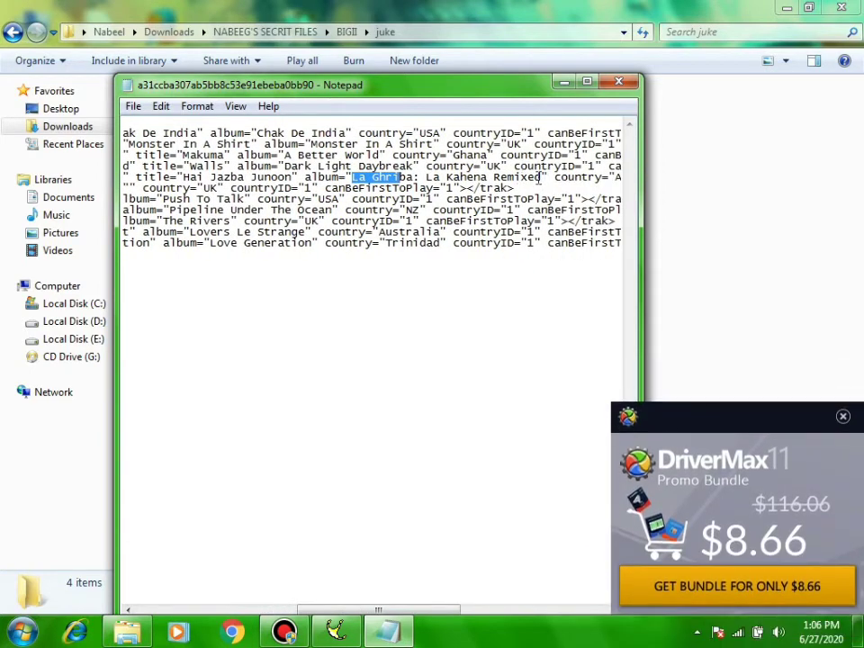
pyautogui.moveTo(543, 177); pyautogui.dragTo(350, 177)
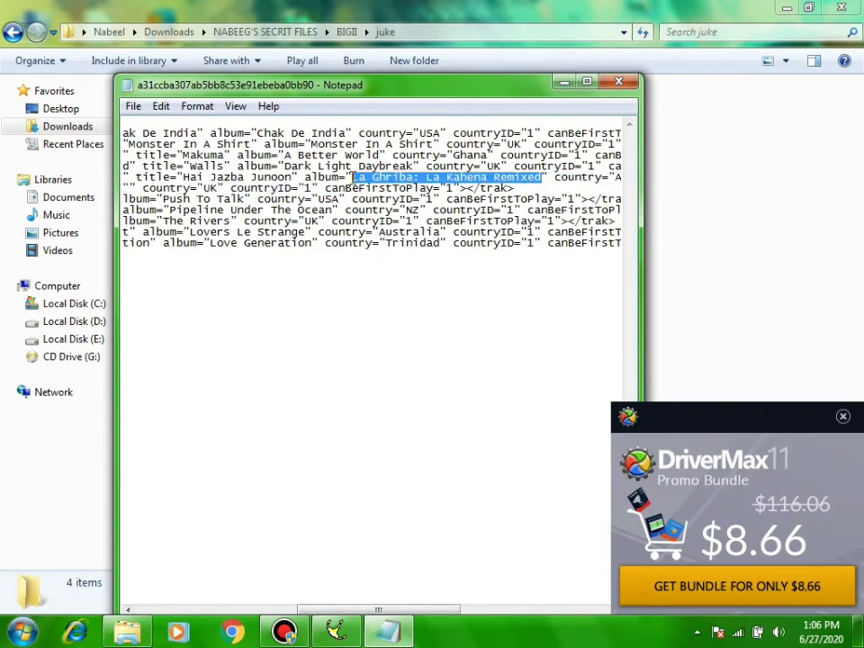
pyautogui.hotkey('ctrl', 'v')
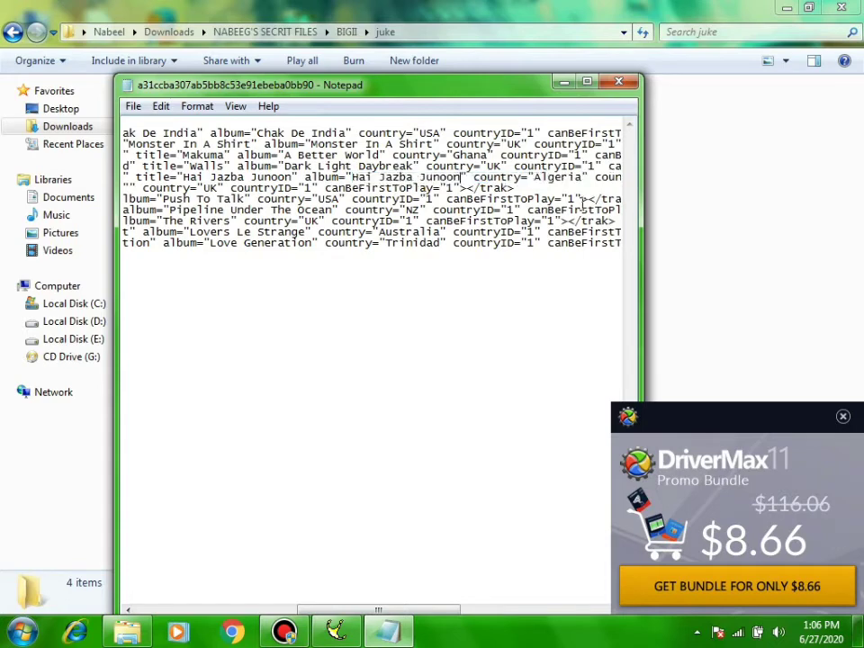
# Save the jukebox XML and reopen it to check the edited track entries, closing the file and the promo pop-up.
pyautogui.click(132, 106)
pyautogui.click(156, 164)
pyautogui.click(133, 107)
pyautogui.click(196, 168)
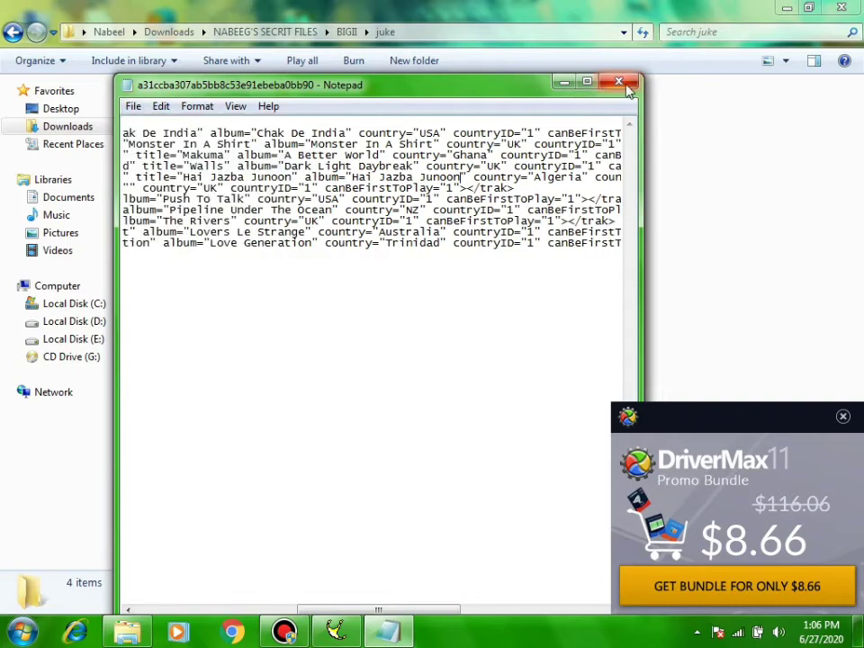
pyautogui.click(620, 82)
pyautogui.doubleClick(225, 132)
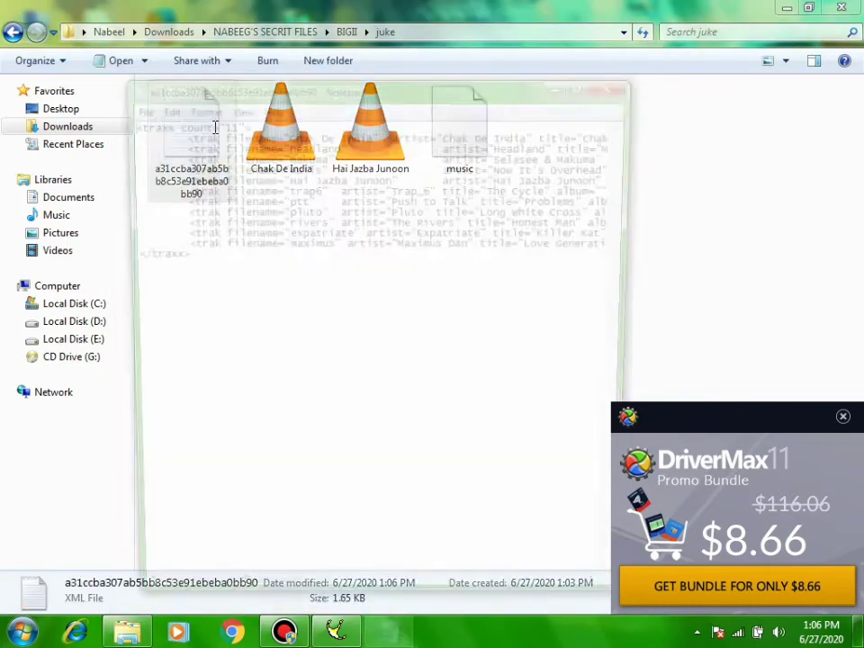
pyautogui.click(586, 82)
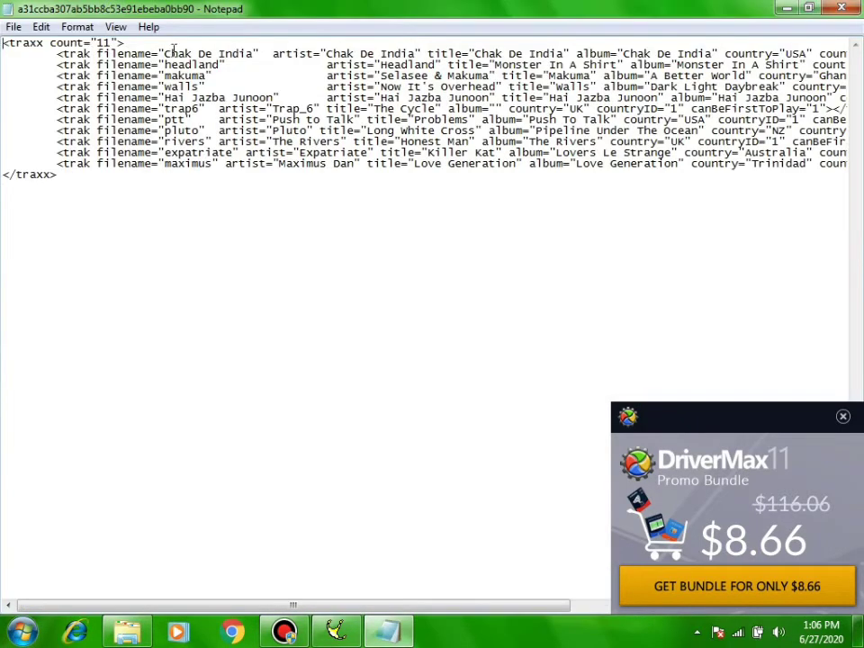
pyautogui.hotkey('alt', 'F4')
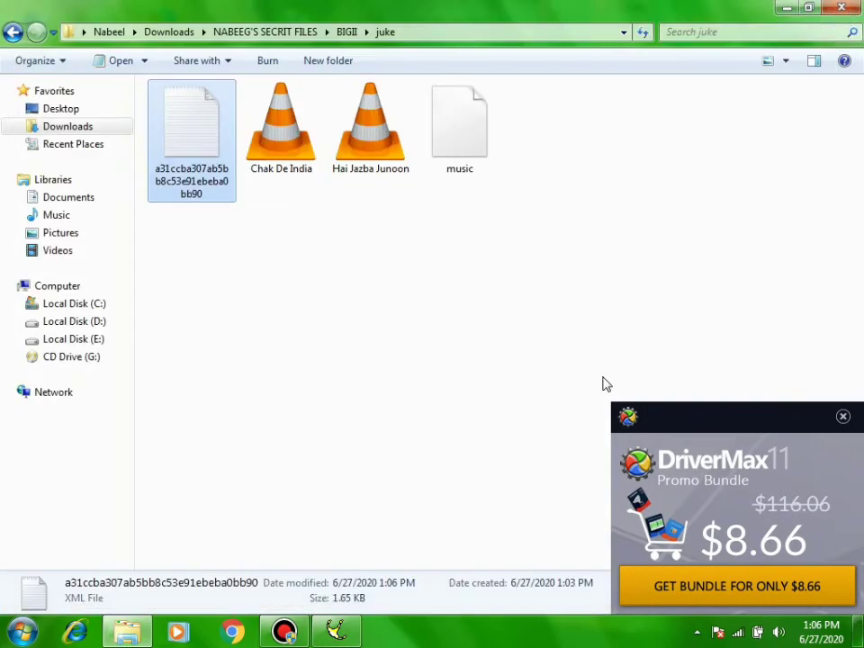
pyautogui.click(820, 429)
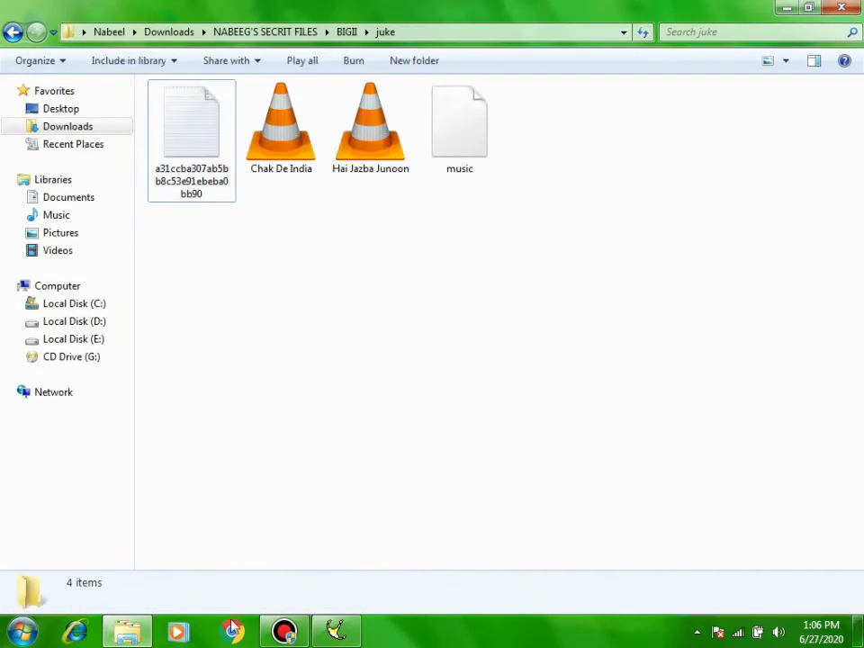
# Rebuild music.big once more in bigGUI and close the program.
pyautogui.click(335, 631)
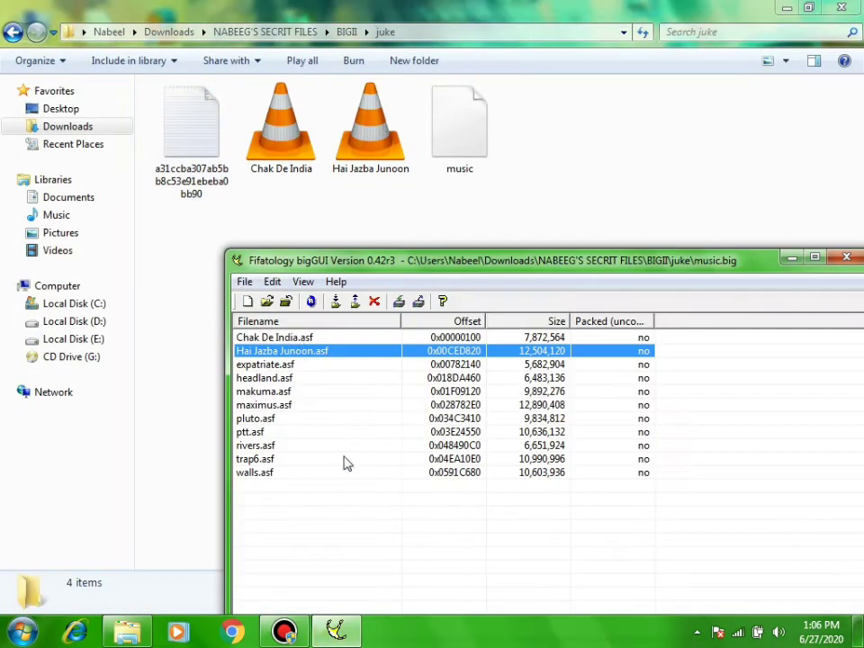
pyautogui.click(311, 302)
pyautogui.click(855, 261)
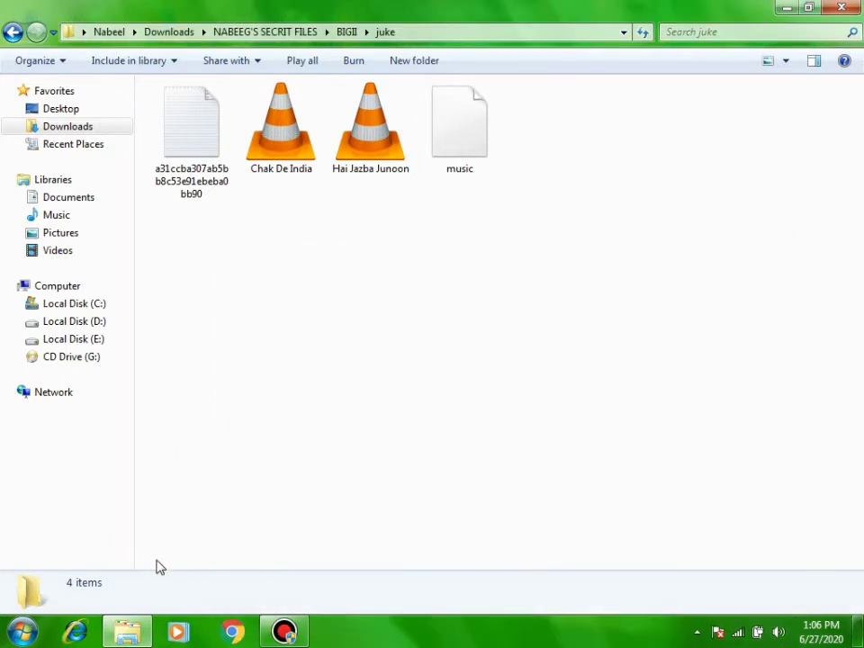
# Open the Audio folder of Ea Sports Cricket 2007, inside the BIGII folder, in a second Explorer window.
pyautogui.rightClick(135, 633)
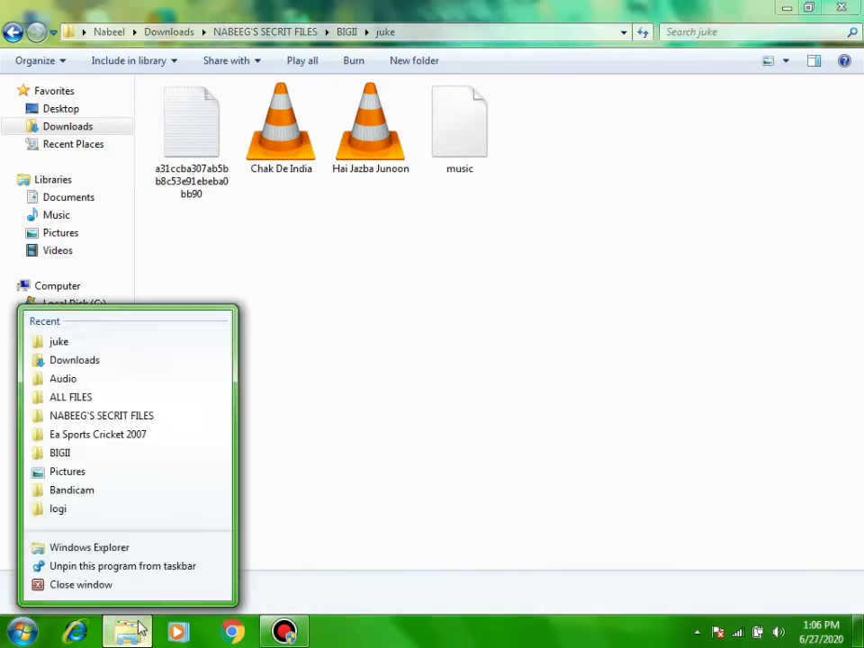
pyautogui.click(127, 423)
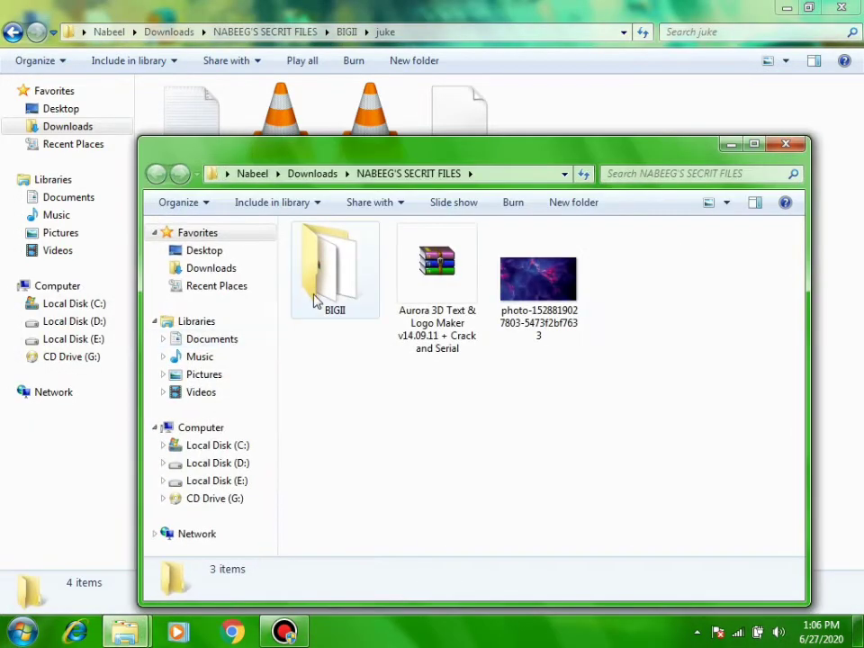
pyautogui.doubleClick(315, 302)
pyautogui.doubleClick(547, 292)
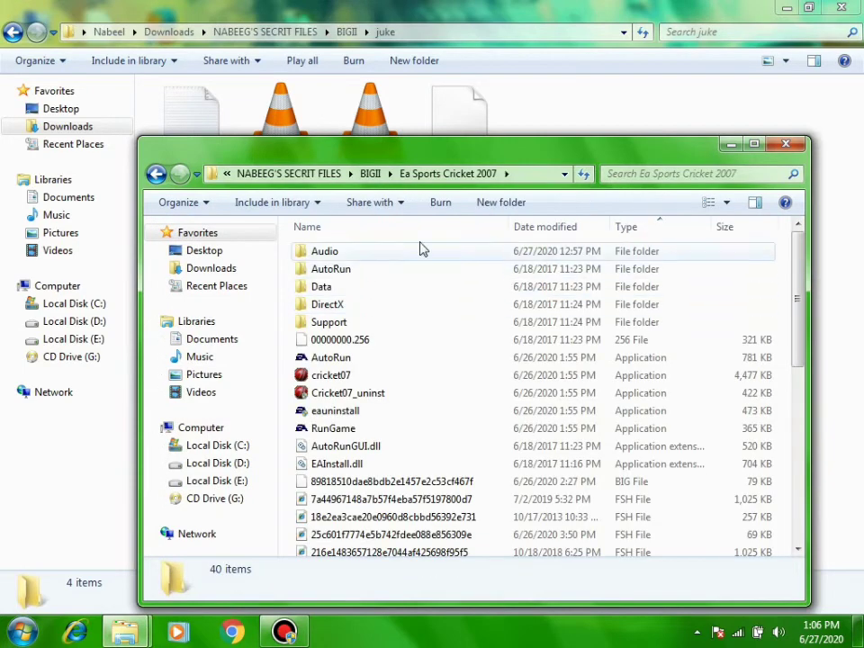
pyautogui.doubleClick(394, 260)
# Copy the music file from the juke folder into the game's Audio folder, replacing the existing music.big.
pyautogui.rightClick(446, 126)
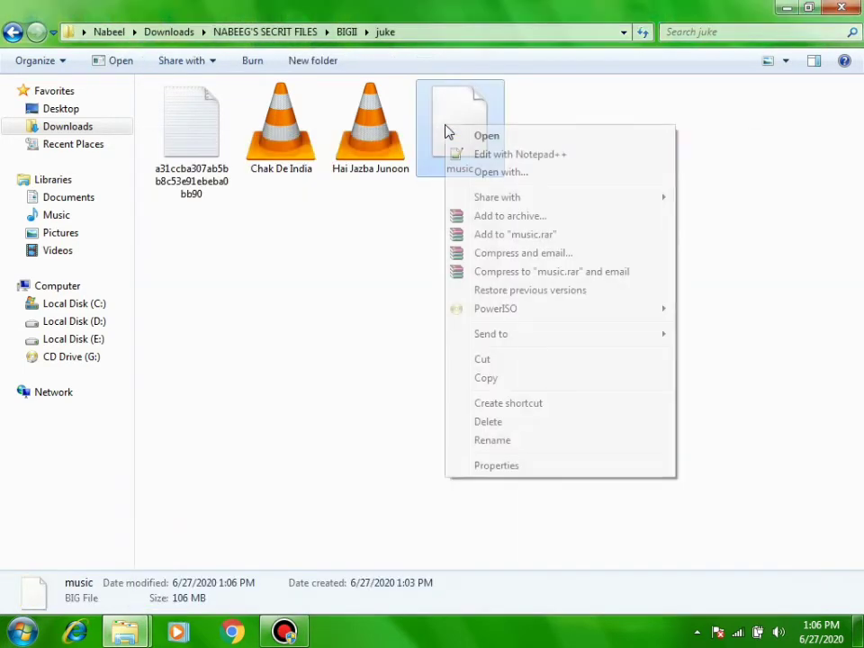
pyautogui.click(486, 378)
pyautogui.click(387, 478)
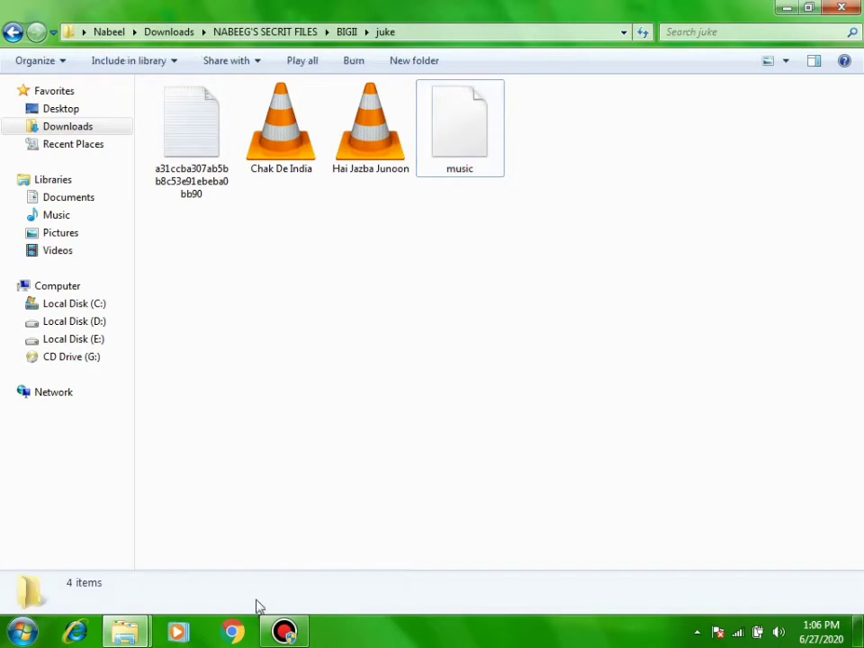
pyautogui.moveTo(132, 641)
pyautogui.click(299, 517)
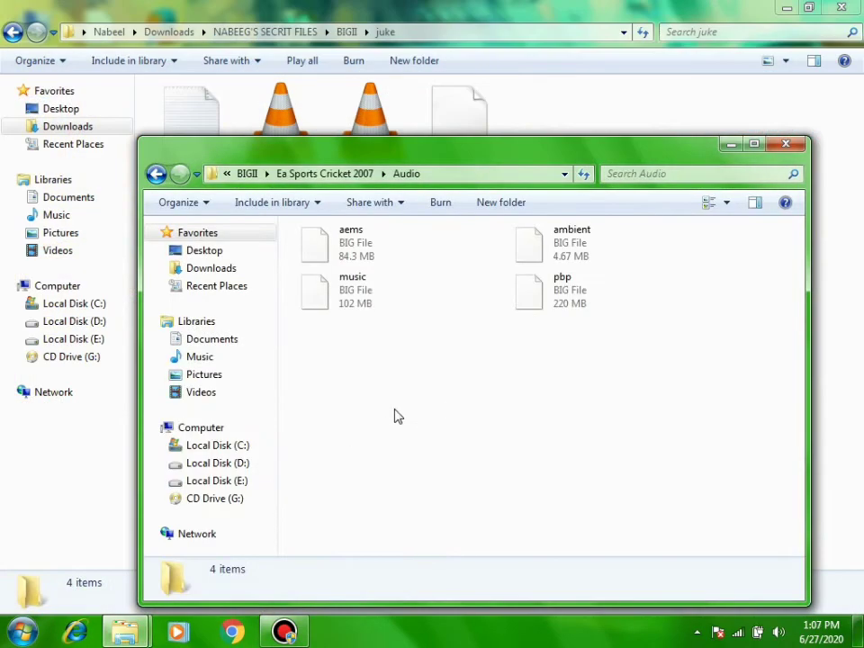
pyautogui.rightClick(395, 410)
pyautogui.click(435, 284)
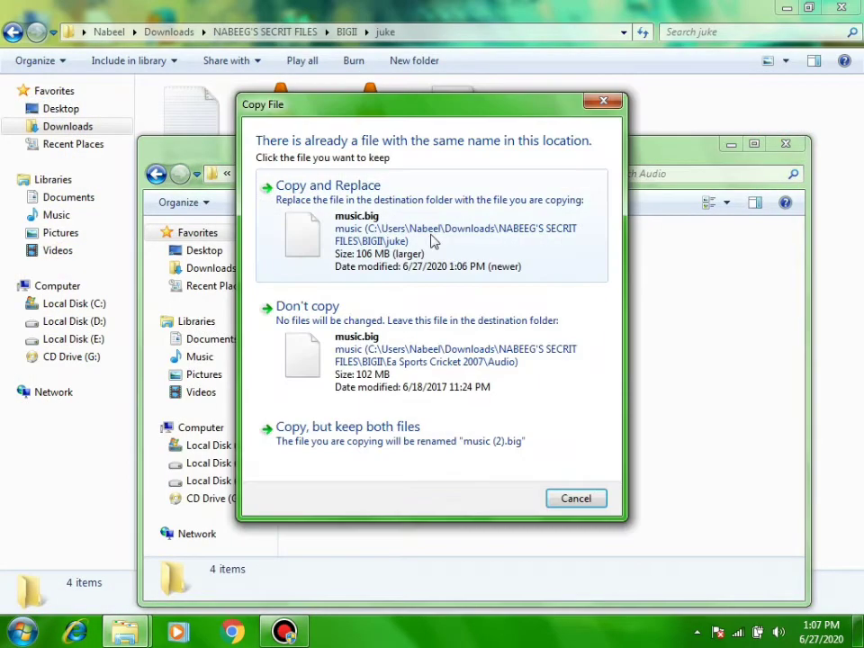
pyautogui.click(343, 184)
pyautogui.click(498, 378)
# Copy the XML file a31ccba307ab5bb8c53e91ebeba0bb90 from the juke folder into the main Ea Sports Cricket 2007 folder.
pyautogui.press('BackSpace')
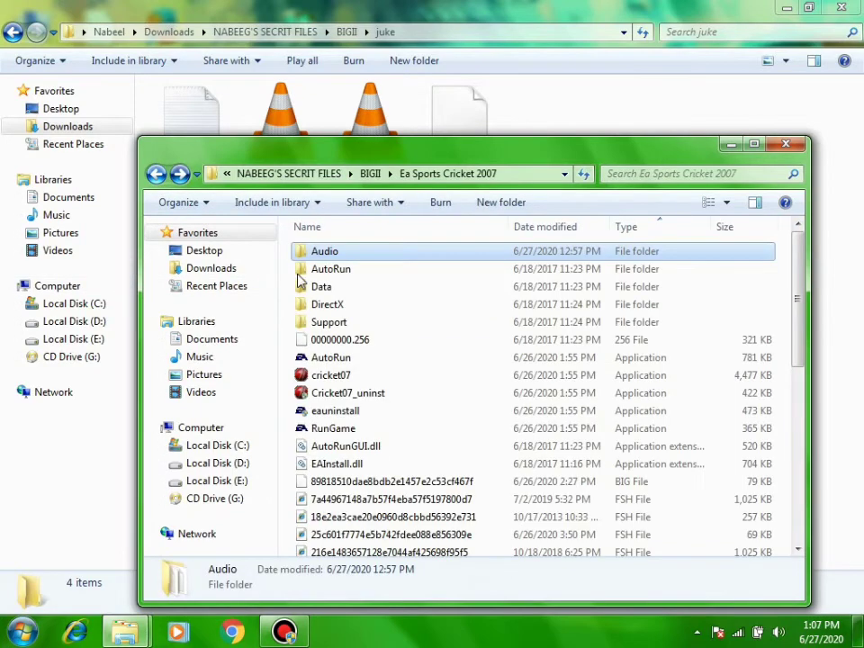
pyautogui.moveTo(333, 148); pyautogui.dragTo(562, 155)
pyautogui.click(184, 158)
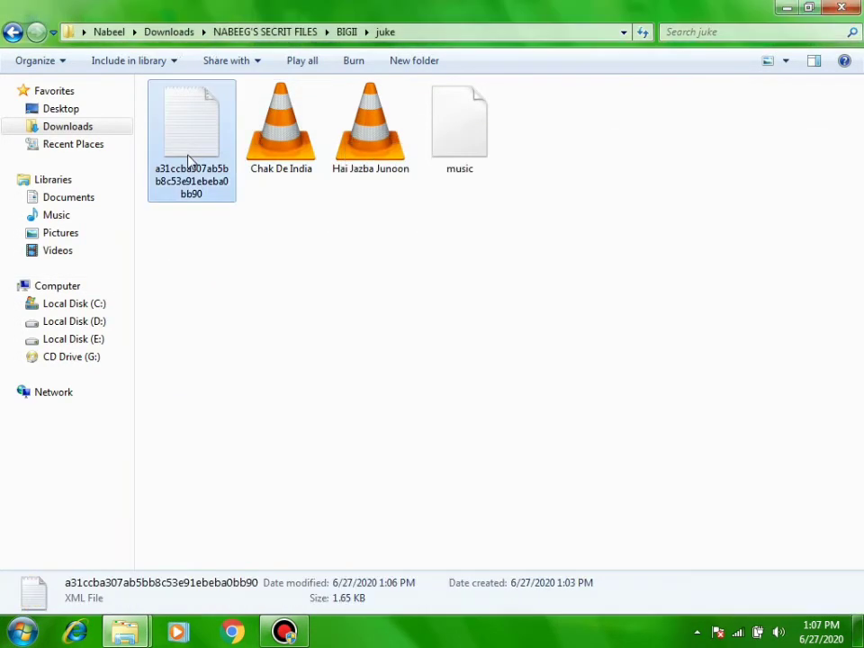
pyautogui.rightClick(187, 159)
pyautogui.click(230, 428)
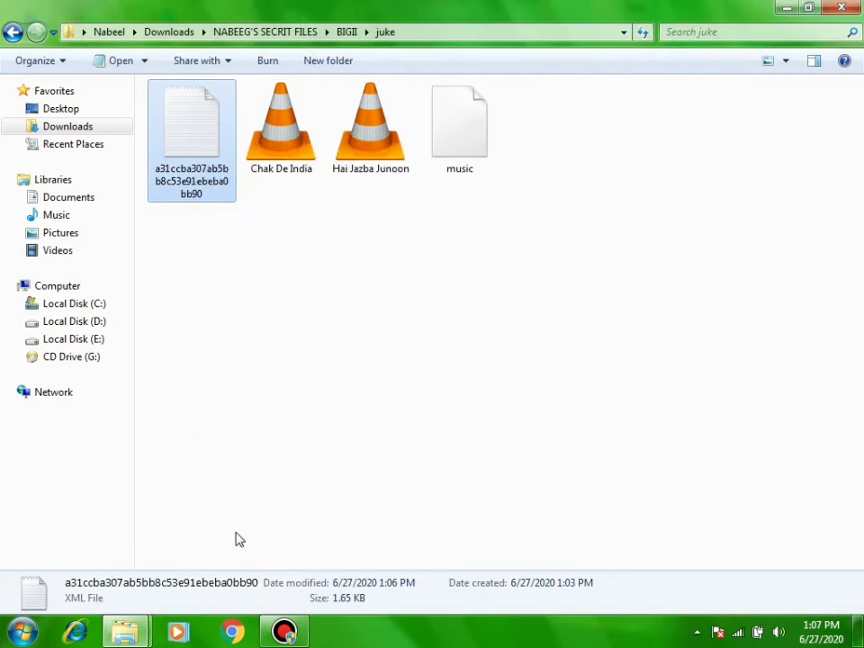
pyautogui.moveTo(129, 637)
pyautogui.click(355, 527)
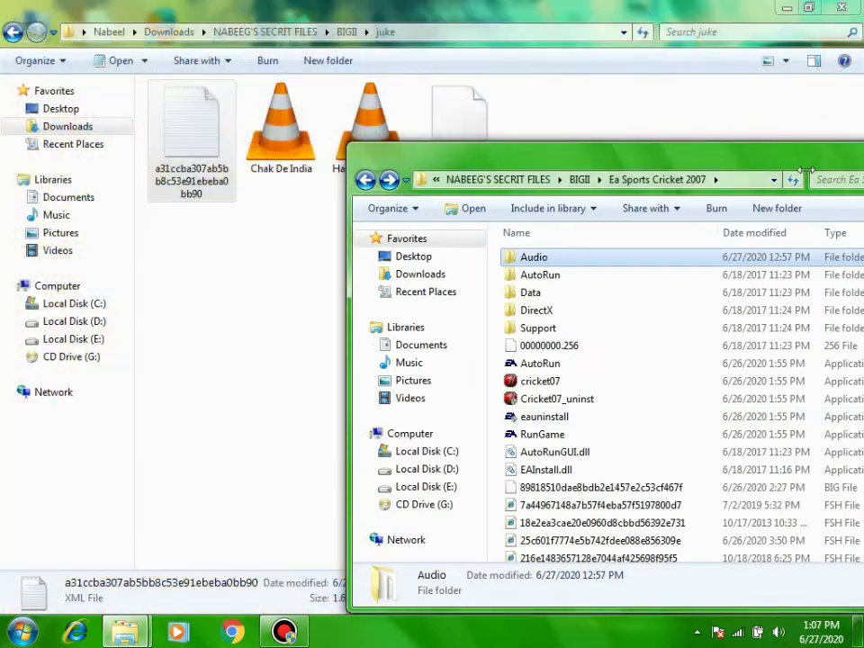
pyautogui.moveTo(819, 172); pyautogui.dragTo(689, 176)
pyautogui.click(850, 158)
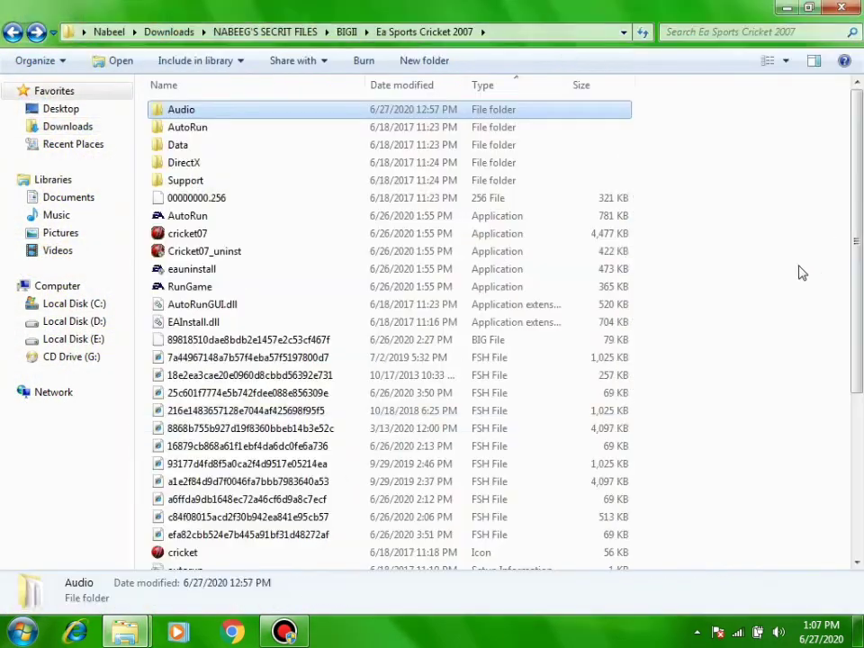
pyautogui.rightClick(801, 265)
pyautogui.click(772, 382)
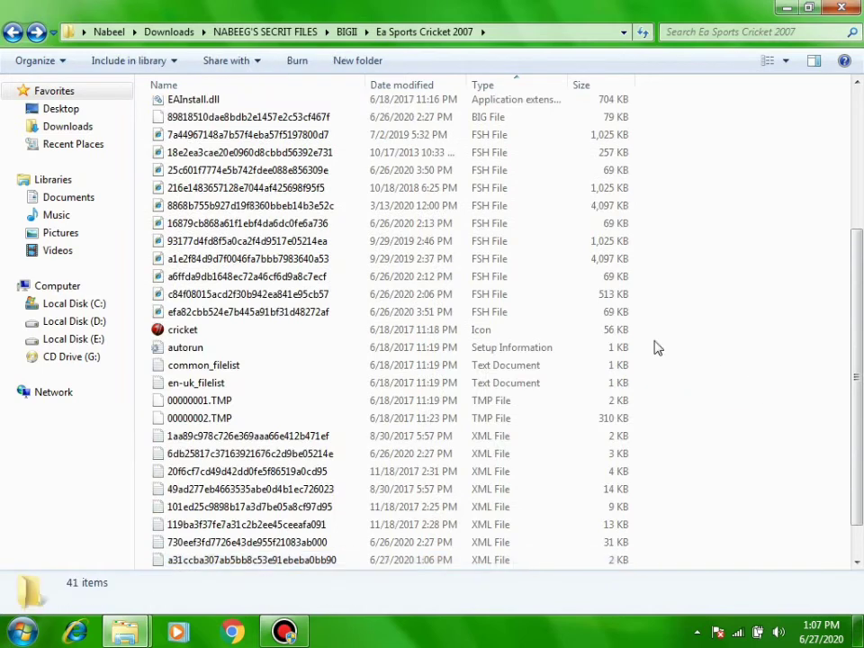
# Find the cricket07 application in the game folder and lower the system volume to 50.
pyautogui.scroll(5, 192, 241)
pyautogui.click(193, 254)
pyautogui.click(186, 233)
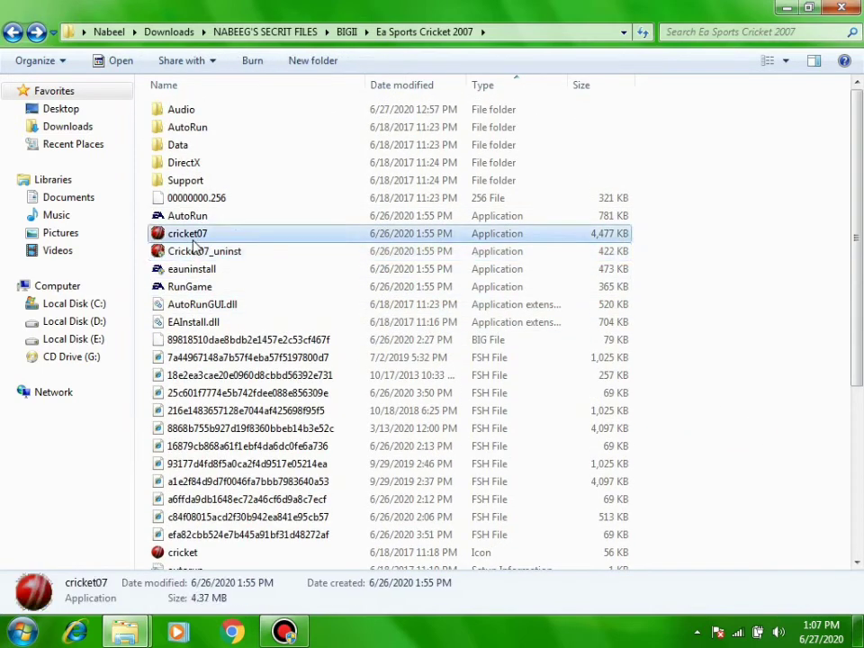
pyautogui.rightClick(193, 233)
pyautogui.click(780, 632)
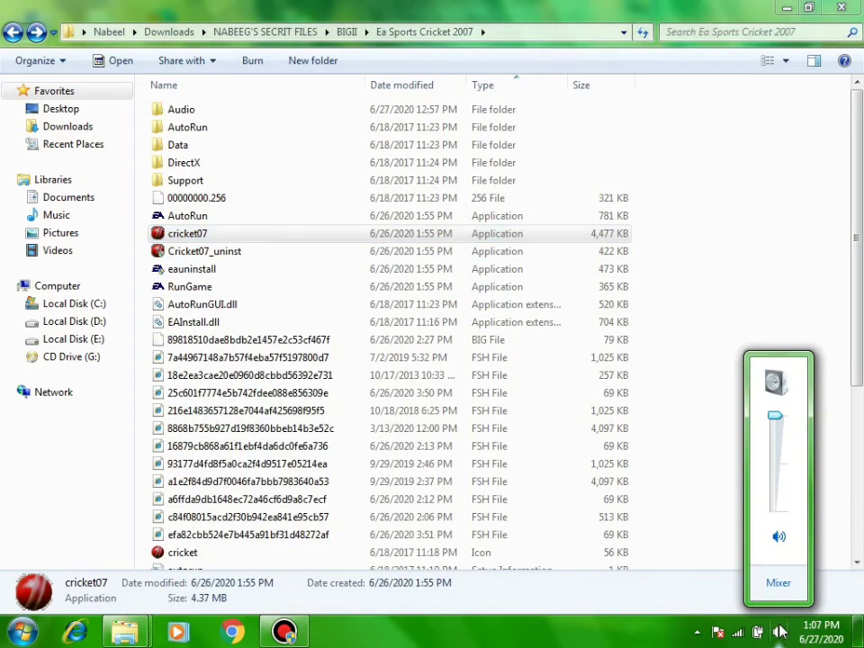
pyautogui.moveTo(771, 443); pyautogui.dragTo(773, 454)
pyautogui.moveTo(773, 456); pyautogui.dragTo(775, 472)
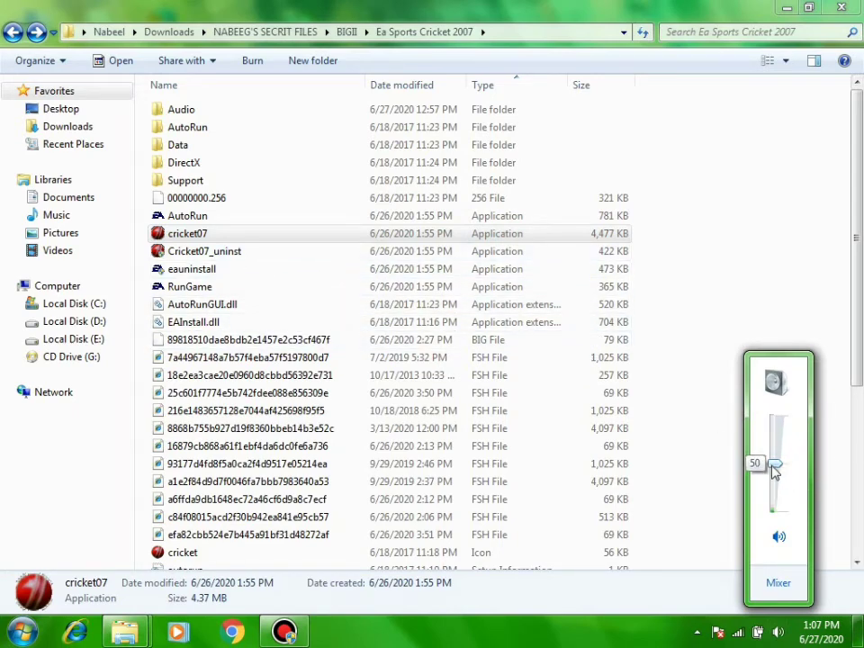
# Launch cricket07 and continue past the title screen to the game's main menu.
pyautogui.doubleClick(469, 234)
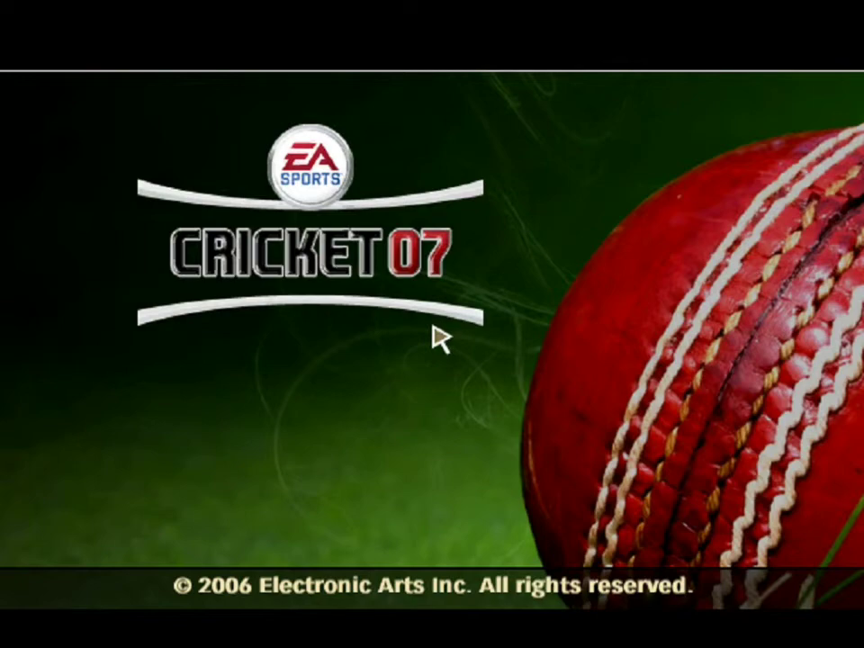
pyautogui.click(440, 338)
pyautogui.press('Return')
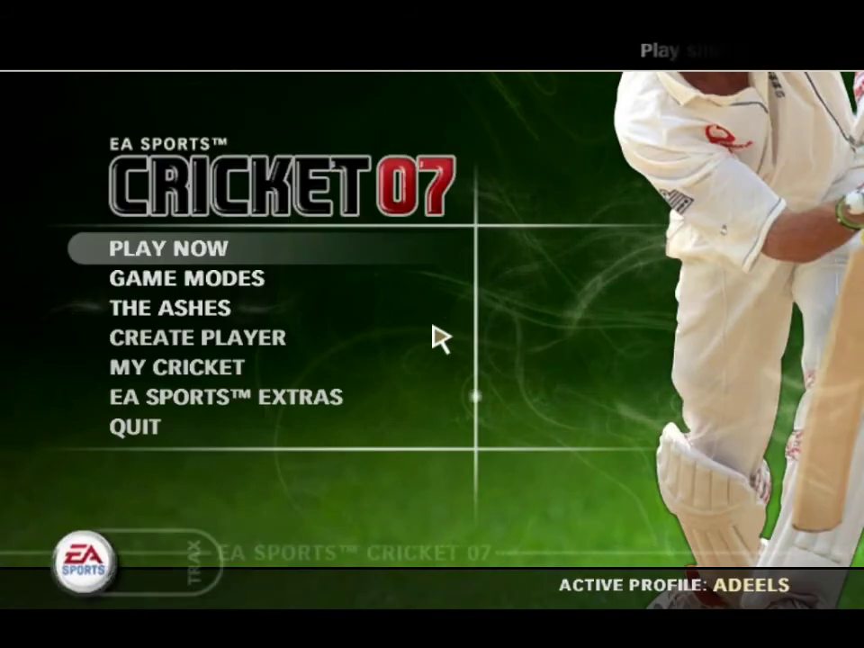
# Open the Jukebox from the System Settings in My Cricket.
pyautogui.press('Down')
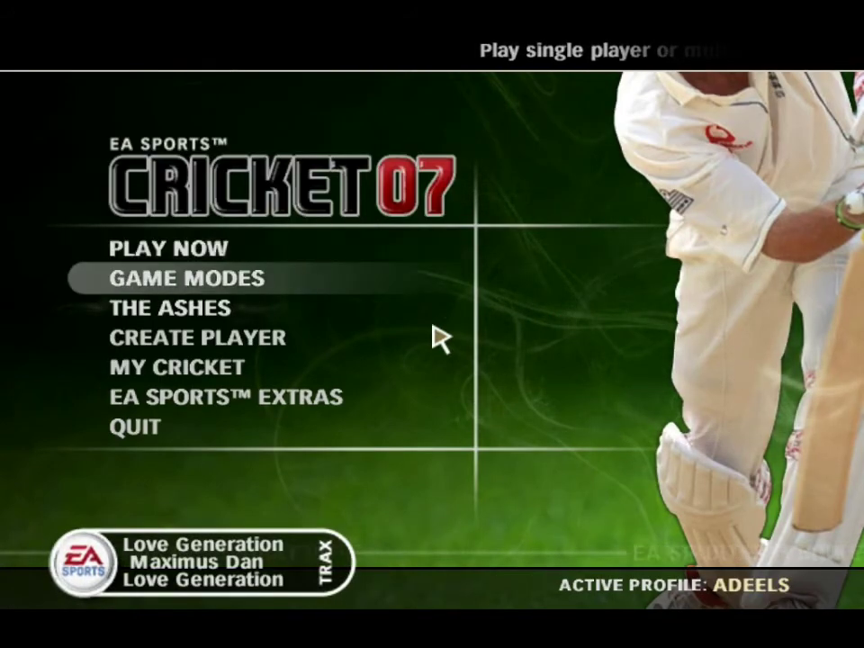
pyautogui.press('Down')
pyautogui.press('Down')
pyautogui.press('Down')
pyautogui.press('Return')
pyautogui.press('Down')
pyautogui.press('Down')
pyautogui.press('Down')
pyautogui.press('Down')
pyautogui.press('Return')
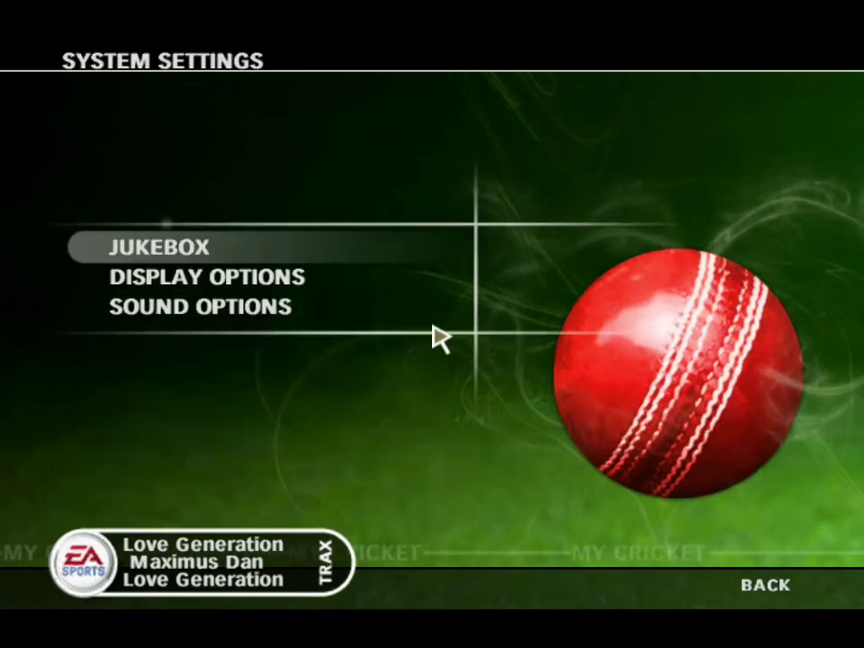
pyautogui.press('Return')
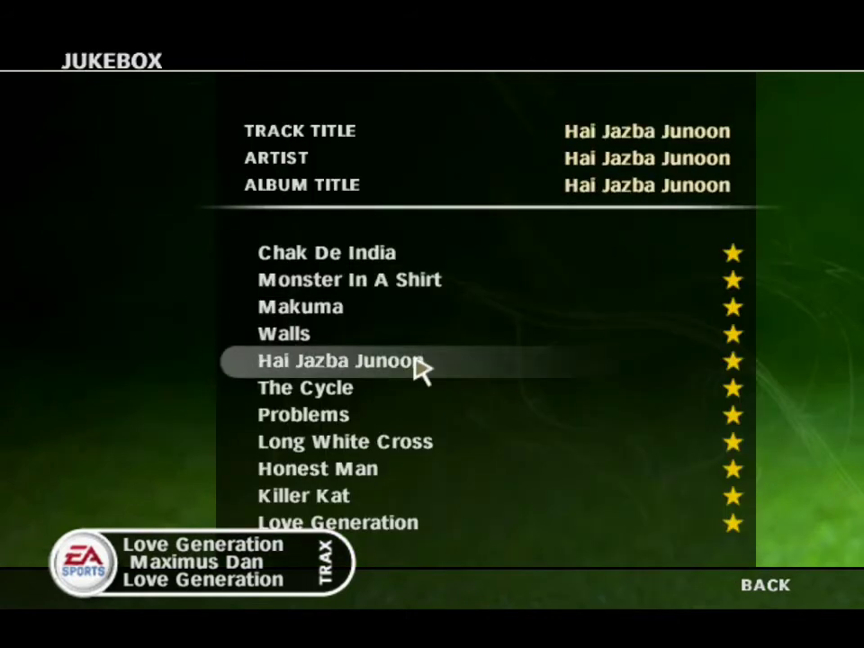
# Play Chak De India and Hai Jazba Junoon in the jukebox, and return to the main menu.
pyautogui.click(312, 264)
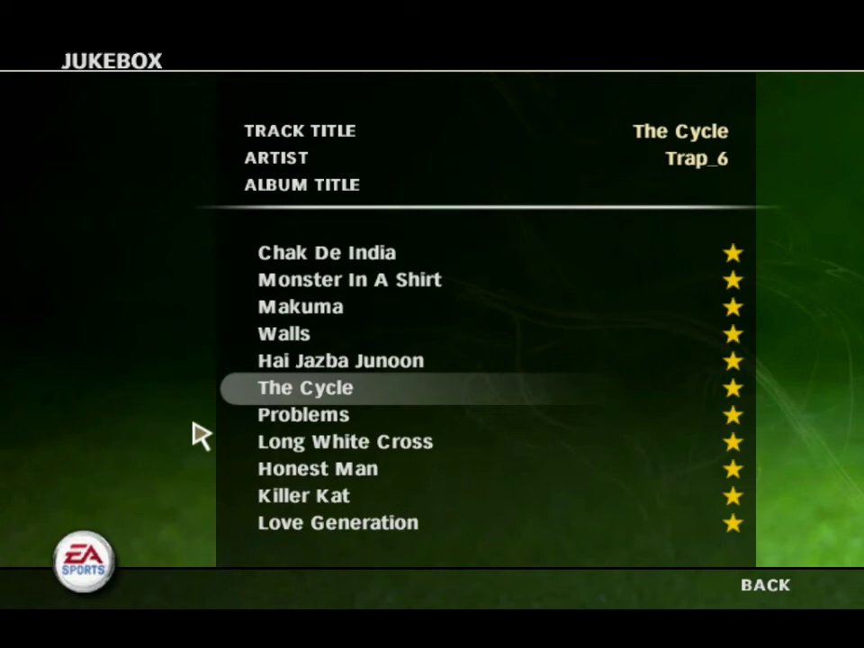
pyautogui.click(310, 367)
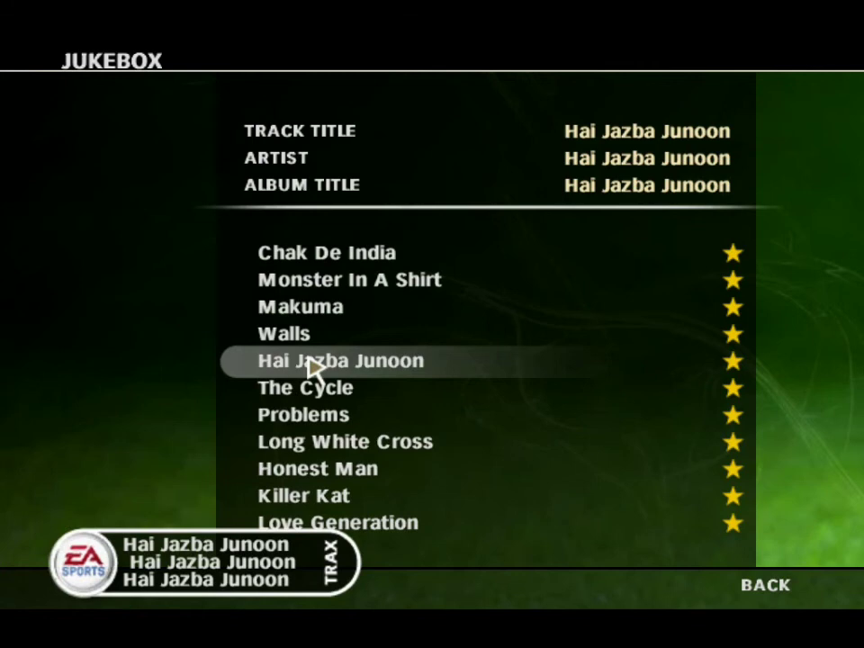
pyautogui.press('Escape')
pyautogui.press('Escape')
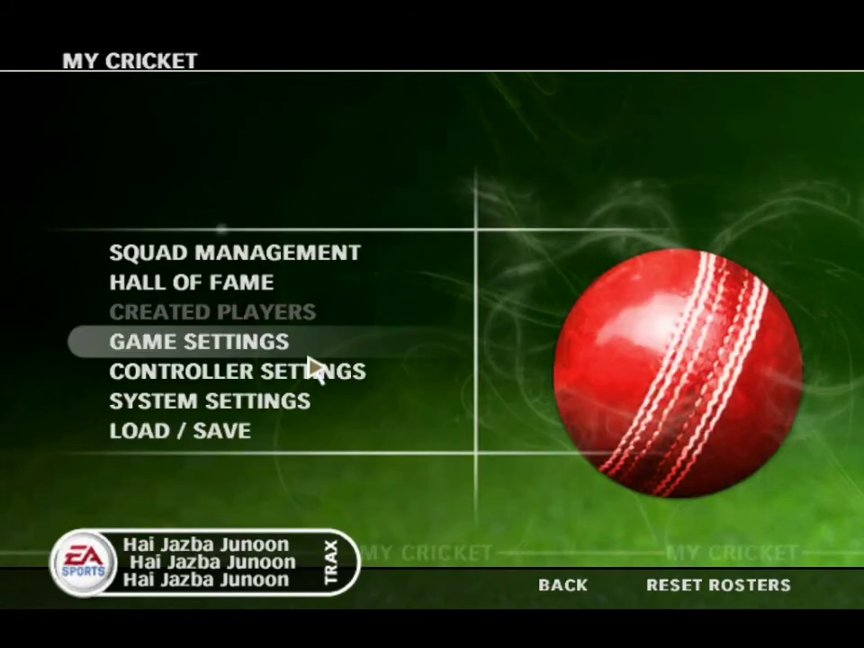
pyautogui.press('Escape')
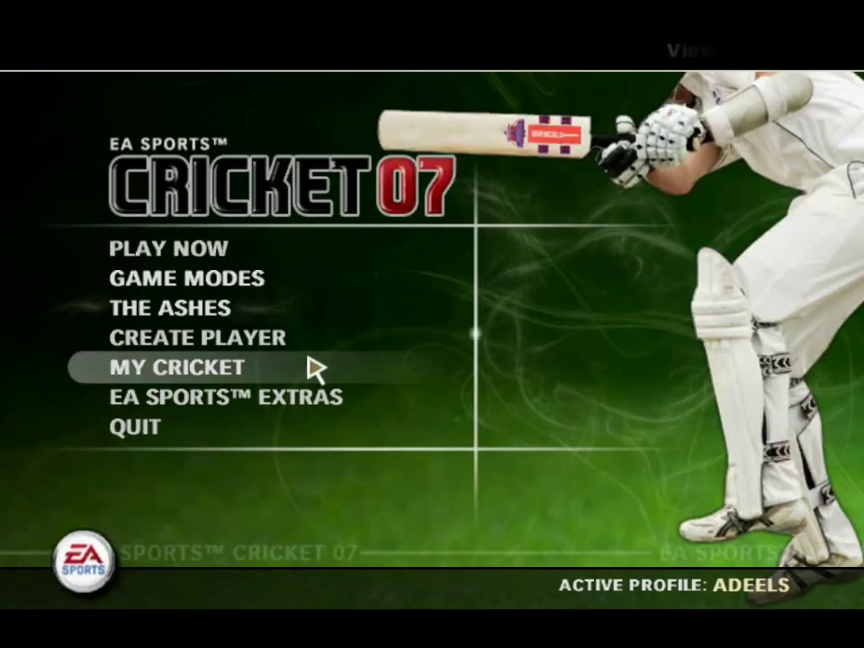
# Start a Play Now match and switch through the international teams to choose England's opponent.
pyautogui.press('Up')
pyautogui.press('Up')
pyautogui.press('Up')
pyautogui.press('Up')
pyautogui.press('Return')
pyautogui.press('Right')
pyautogui.press('Up')
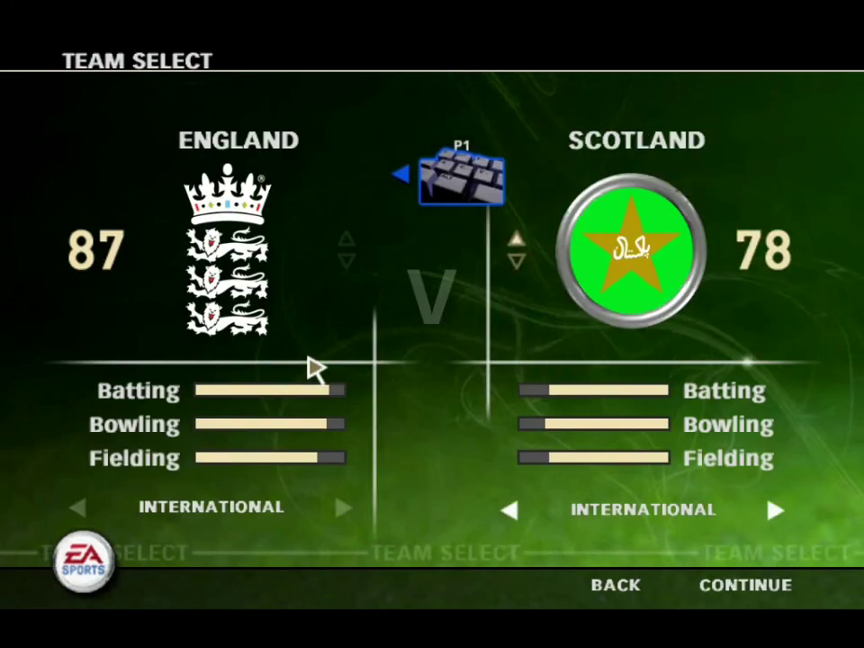